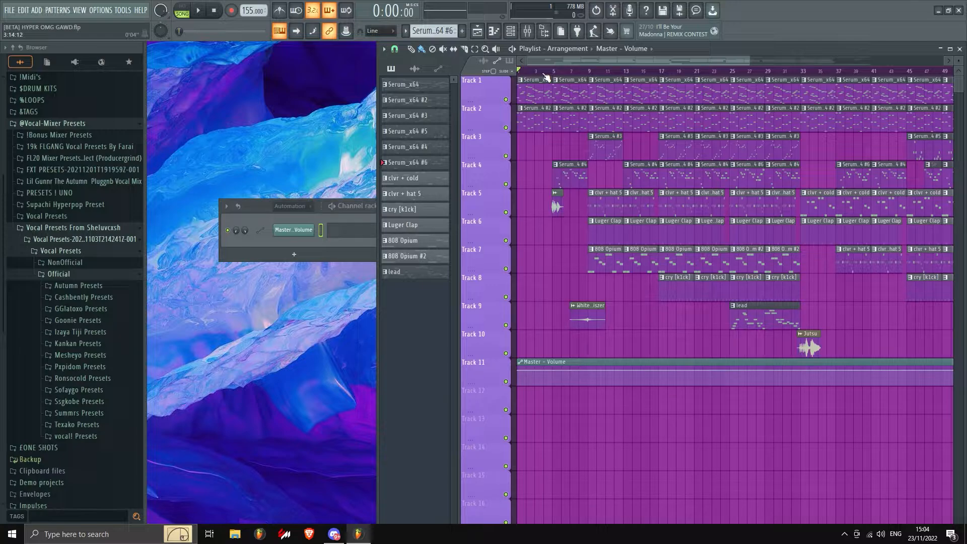
Select the Serum_x64 pattern and solo Track 1 in the playlist.
{"action": "left_click_drag", "start_coordinate": [749, 61], "coordinate": [636, 59]}
{"action": "left_click", "coordinate": [421, 85]}
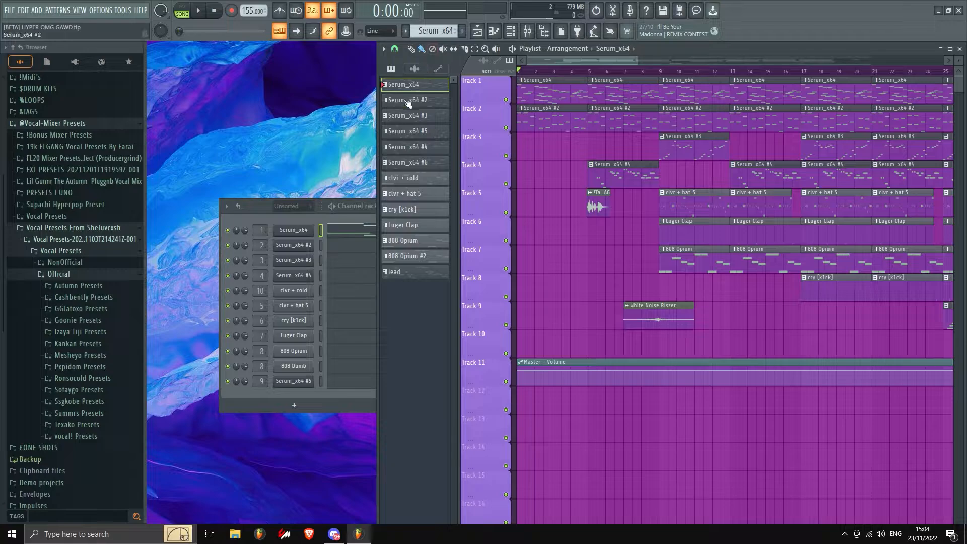
{"action": "left_click", "coordinate": [409, 99]}
{"action": "left_click", "coordinate": [410, 86]}
{"action": "left_click_drag", "start_coordinate": [636, 61], "coordinate": [750, 61]}
{"action": "left_click", "coordinate": [506, 99], "text": "ctrl"}
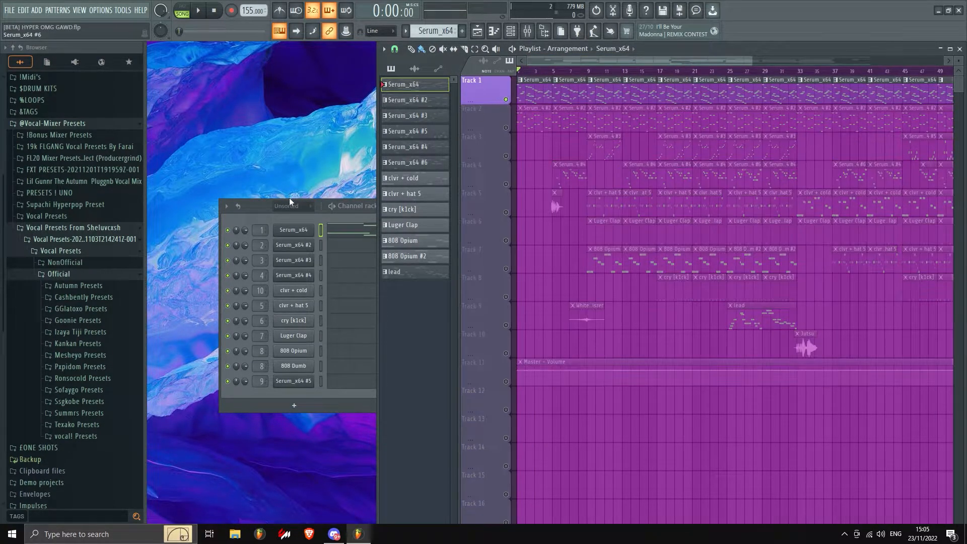
Open the Serum_x64 channel's notes in the piano roll and switch playback to pattern mode.
{"action": "left_click", "coordinate": [265, 206]}
{"action": "left_click", "coordinate": [366, 232]}
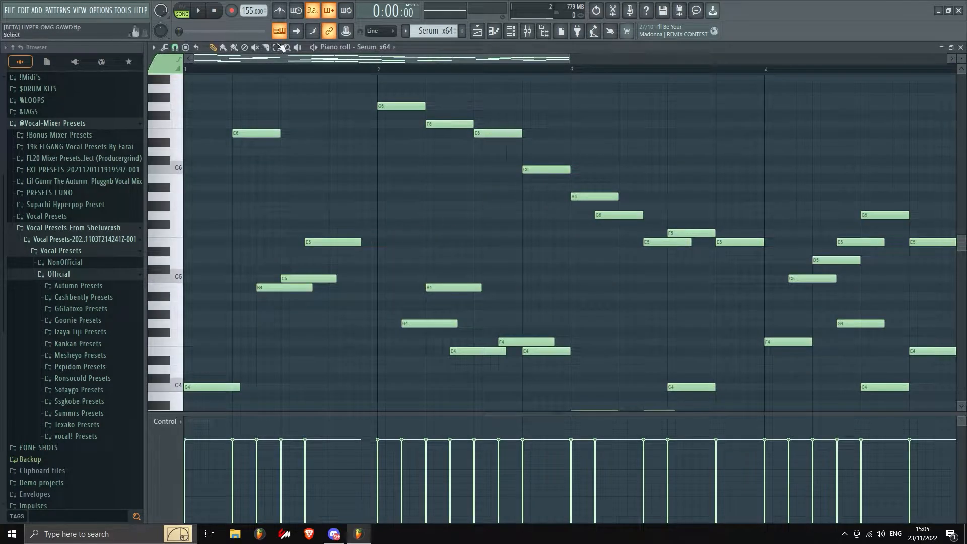
{"action": "left_click", "coordinate": [182, 10]}
{"action": "scroll", "coordinate": [405, 226], "scroll_direction": "down", "scroll_amount": 2}
{"action": "scroll", "coordinate": [393, 211], "scroll_direction": "up", "scroll_amount": 2}
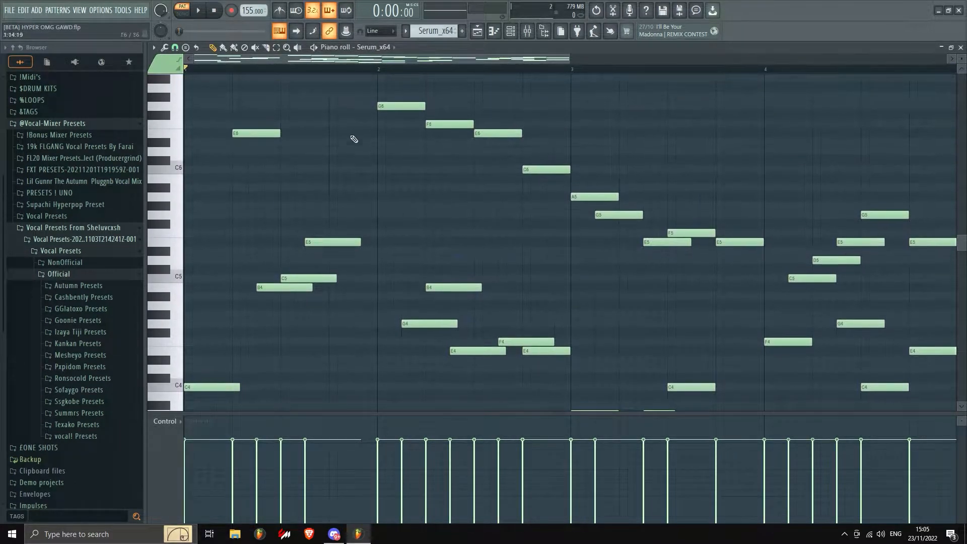
{"action": "scroll", "coordinate": [304, 310], "scroll_direction": "down", "scroll_amount": 1}
{"action": "scroll", "coordinate": [304, 311], "scroll_direction": "down", "scroll_amount": 2}
Set the piano roll's scale highlighting to Major (Ionian).
{"action": "left_click", "coordinate": [153, 48]}
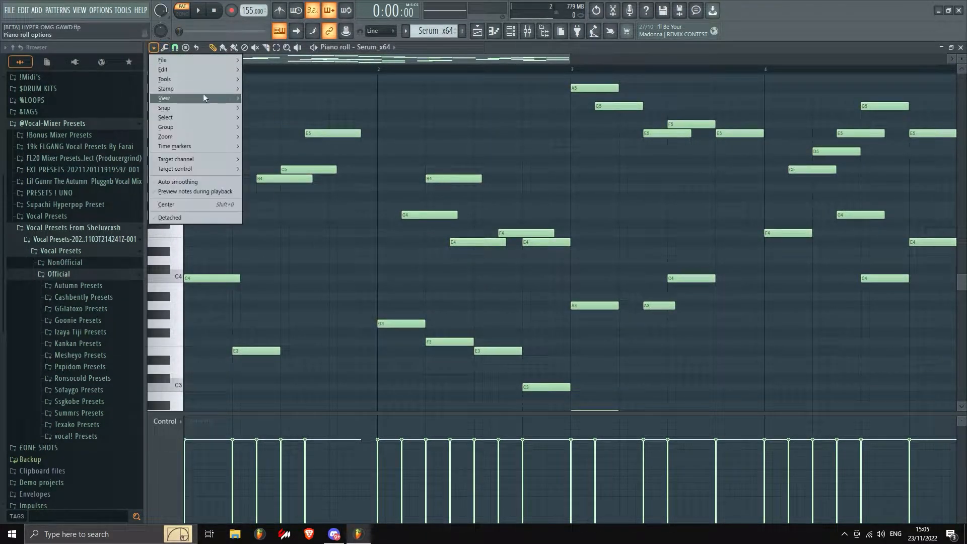
{"action": "mouse_move", "coordinate": [200, 99]}
{"action": "mouse_move", "coordinate": [320, 245]}
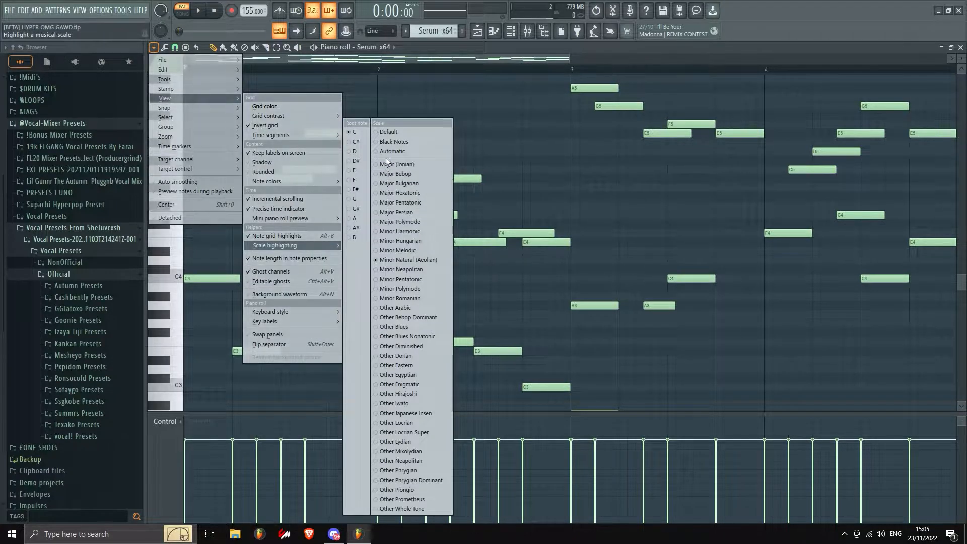
{"action": "left_click", "coordinate": [399, 164]}
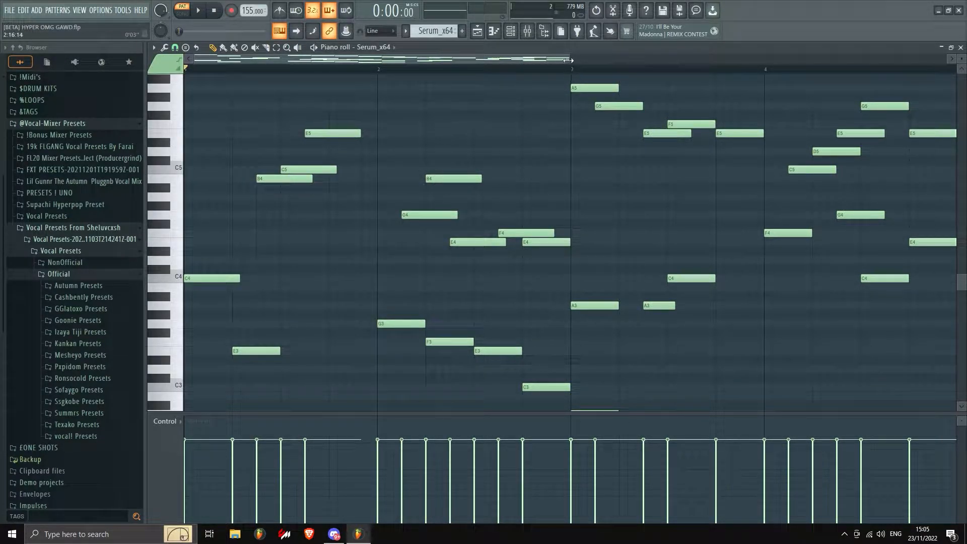
Examine all four bars of the Serum_x64 melody in the piano roll and the channel's Serum preset.
{"action": "left_click_drag", "start_coordinate": [567, 60], "coordinate": [729, 60]}
{"action": "scroll", "coordinate": [815, 332], "scroll_direction": "up", "scroll_amount": 4}
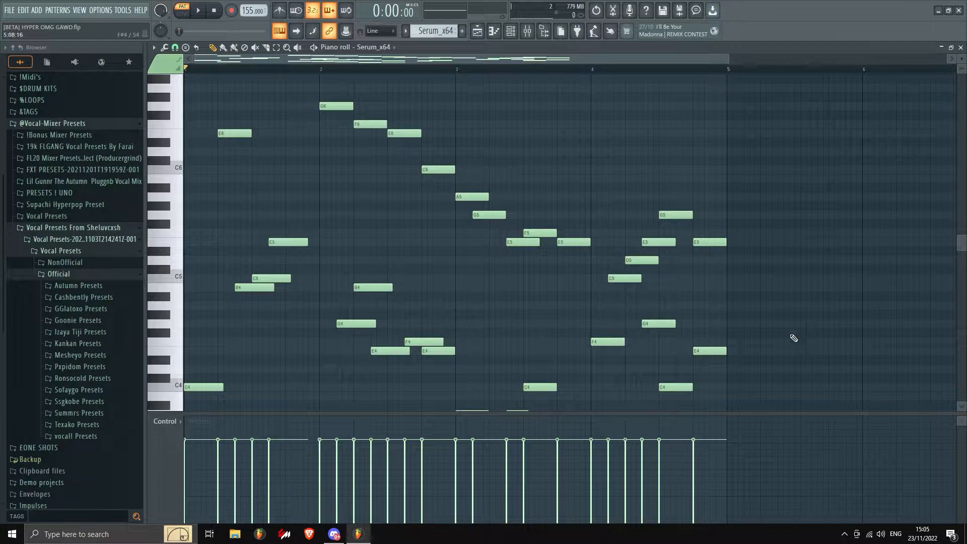
{"action": "scroll", "coordinate": [643, 334], "scroll_direction": "up", "scroll_amount": 3}
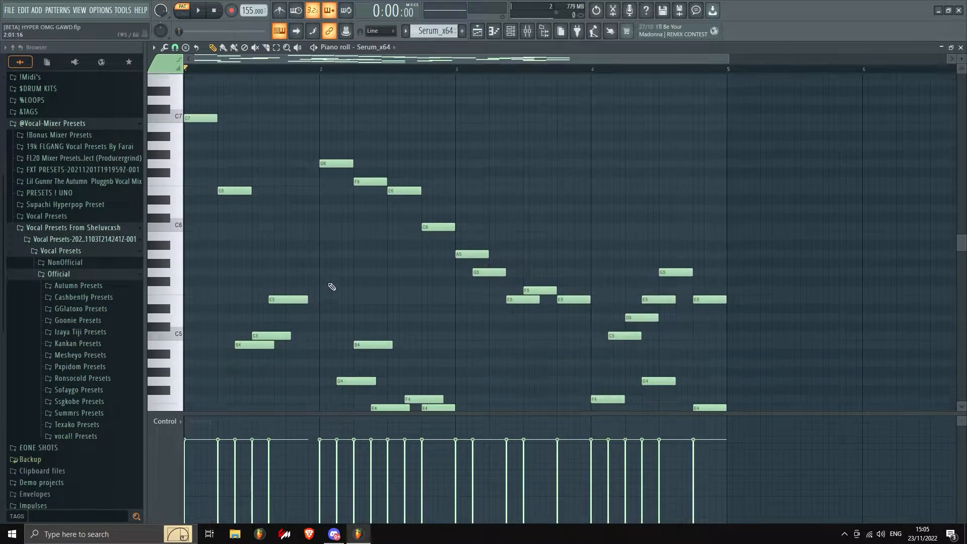
{"action": "scroll", "coordinate": [332, 287], "scroll_direction": "down", "scroll_amount": 3}
{"action": "scroll", "coordinate": [544, 345], "scroll_direction": "down", "scroll_amount": 4}
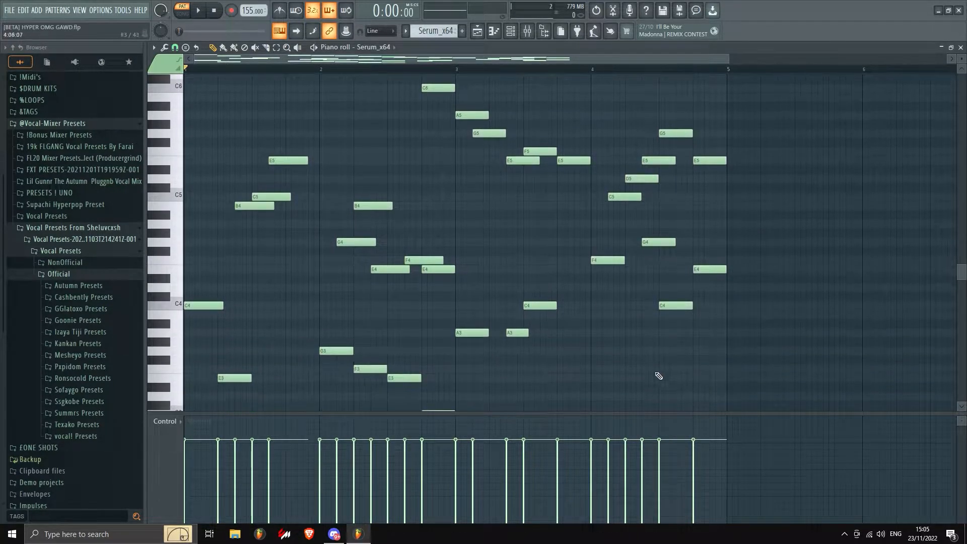
{"action": "scroll", "coordinate": [659, 371], "scroll_direction": "down", "scroll_amount": 3}
{"action": "scroll", "coordinate": [595, 349], "scroll_direction": "up", "scroll_amount": 6}
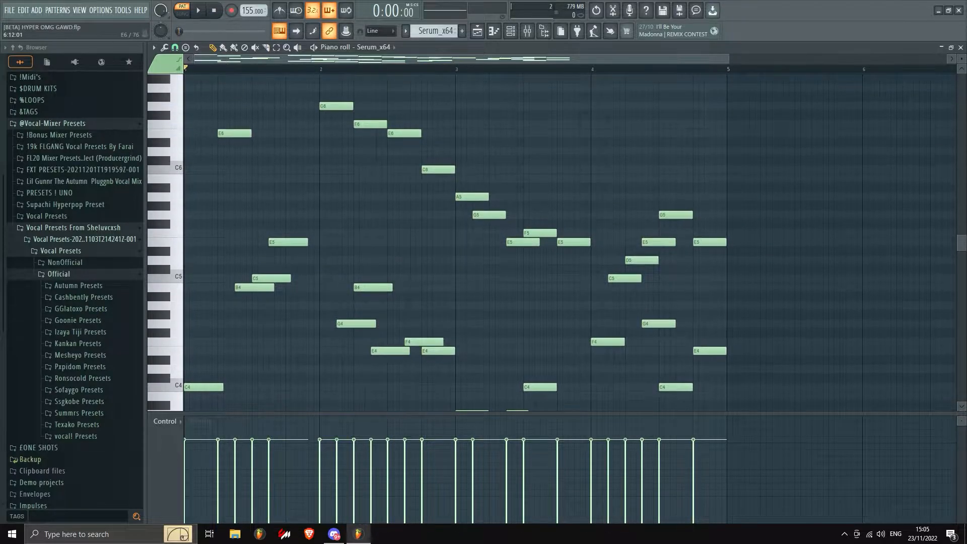
{"action": "left_click", "coordinate": [960, 47]}
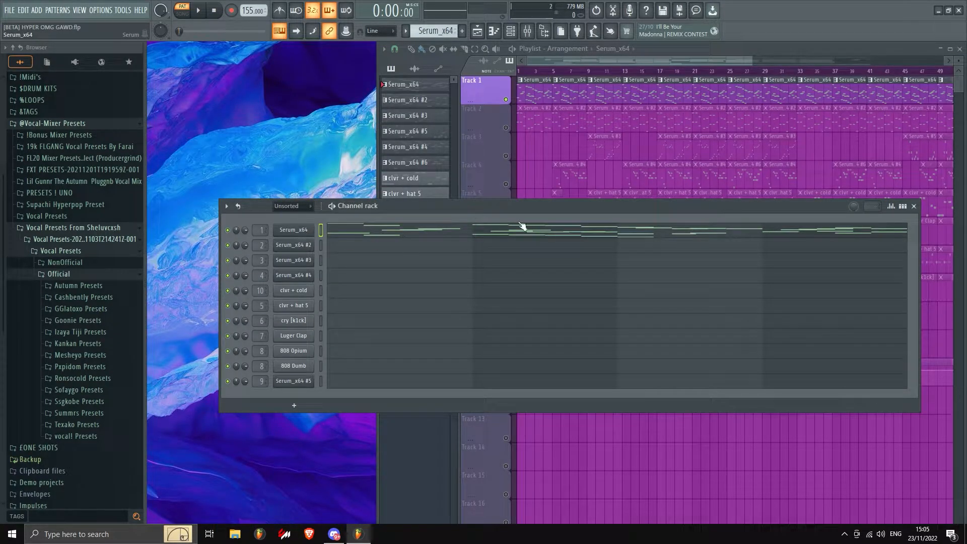
{"action": "left_click", "coordinate": [300, 229]}
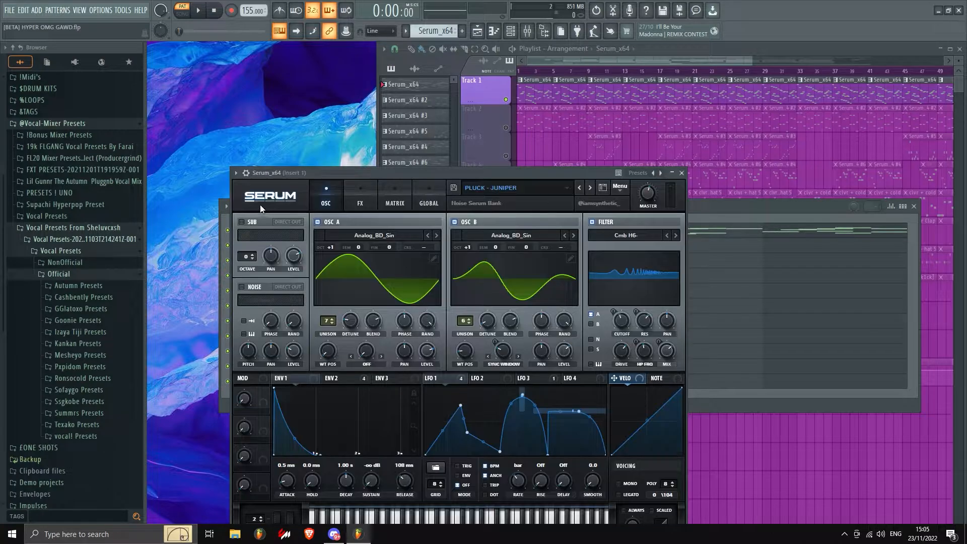
{"action": "left_click", "coordinate": [681, 173]}
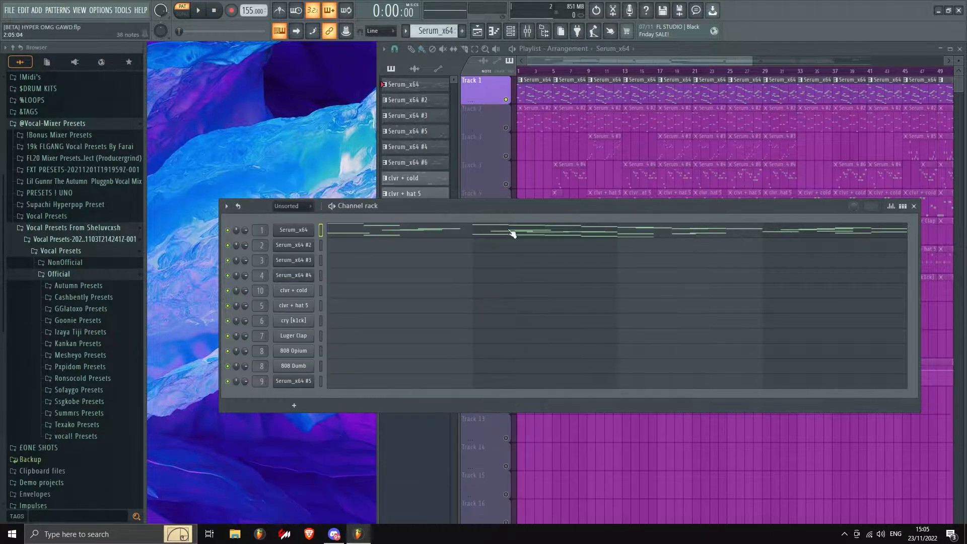
Play back the Serum_x64 pattern while viewing its notes in the piano roll, and stop playback.
{"action": "left_click", "coordinate": [485, 233]}
{"action": "scroll", "coordinate": [403, 251], "scroll_direction": "down", "scroll_amount": 4}
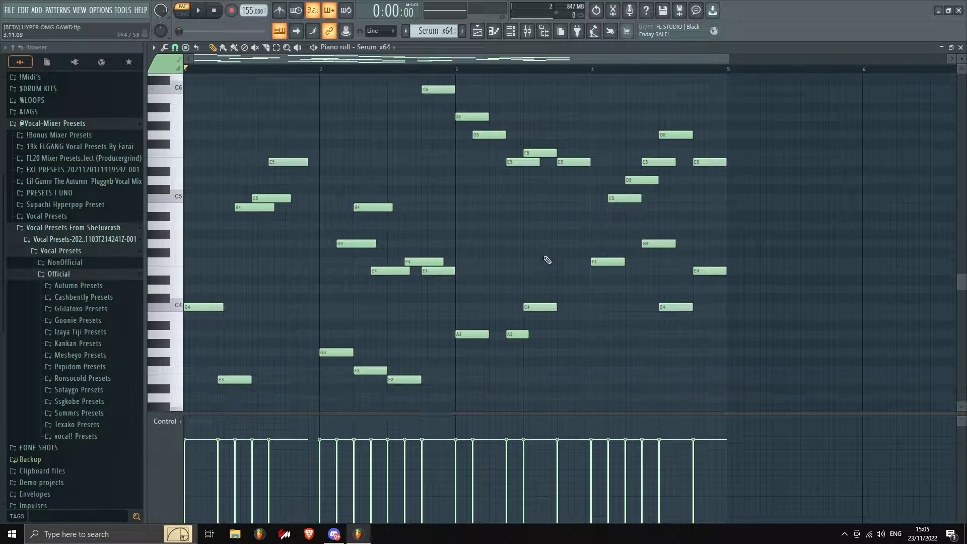
{"action": "key", "text": "space"}
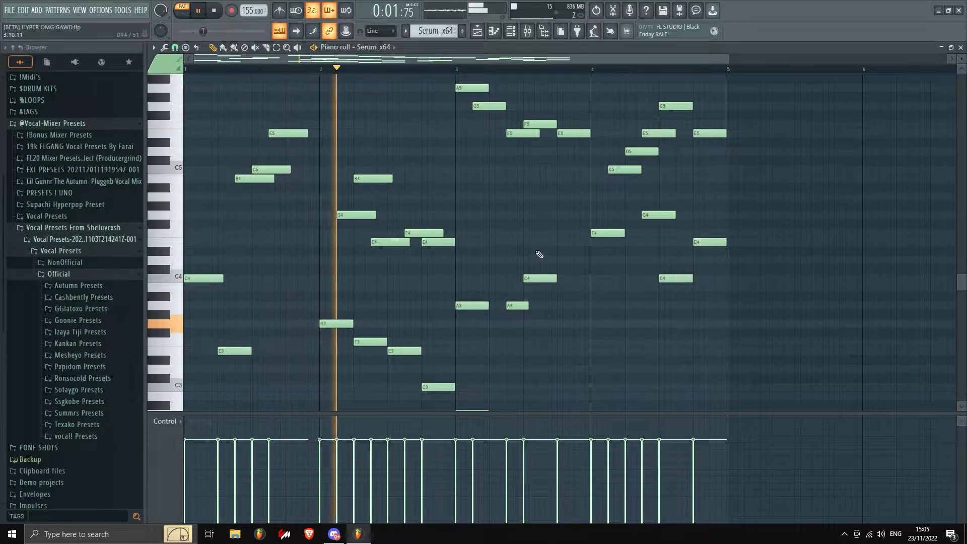
{"action": "scroll", "coordinate": [536, 254], "scroll_direction": "down", "scroll_amount": 2}
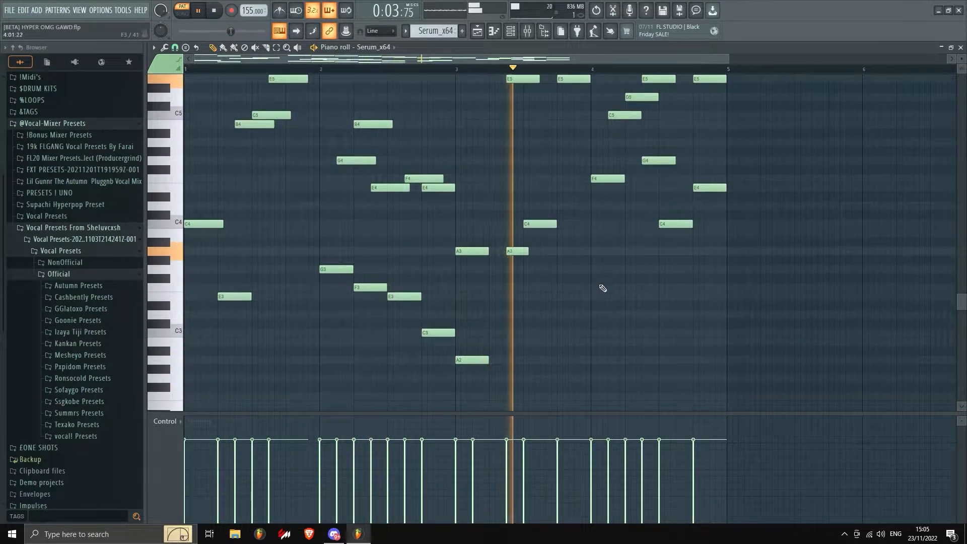
{"action": "scroll", "coordinate": [634, 274], "scroll_direction": "up", "scroll_amount": 3}
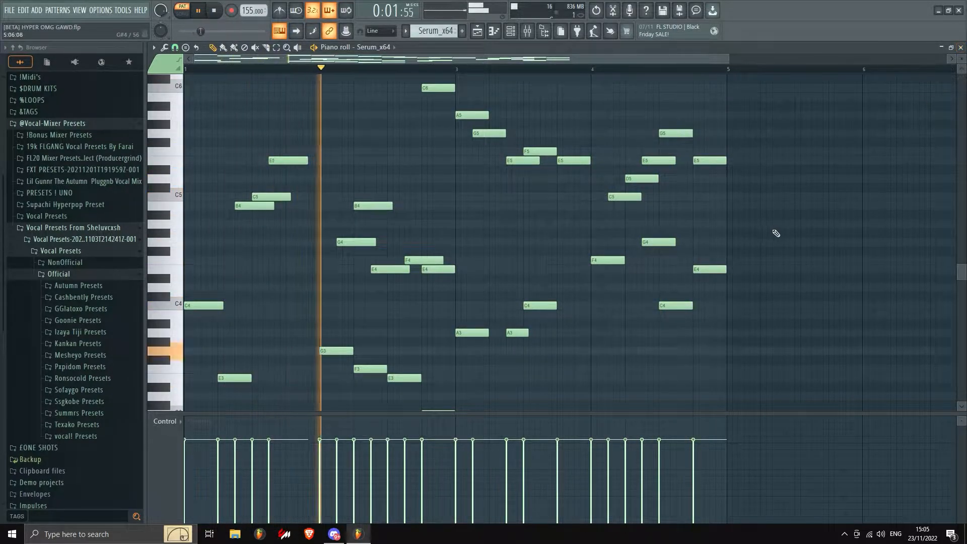
{"action": "scroll", "coordinate": [795, 221], "scroll_direction": "up", "scroll_amount": 4}
{"action": "key", "text": "space"}
{"action": "left_click", "coordinate": [960, 47]}
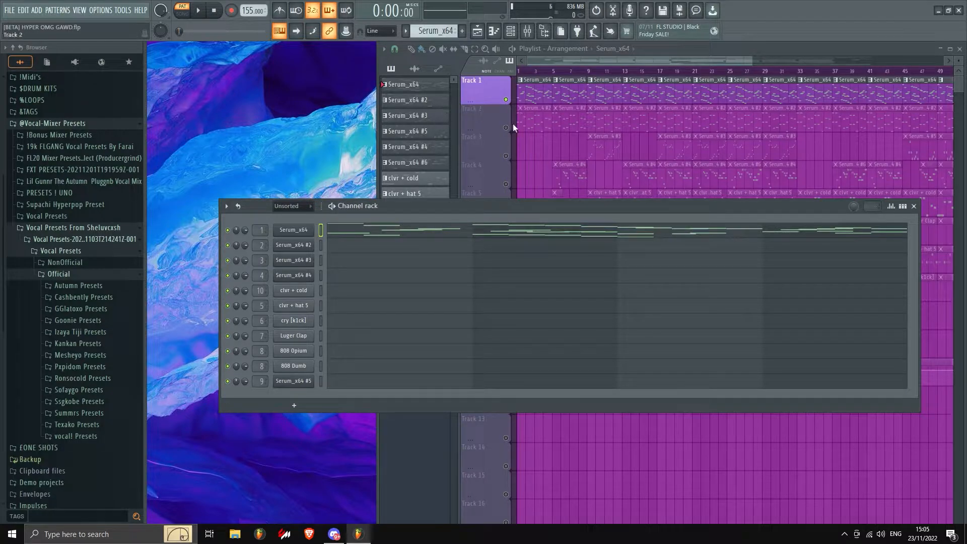
Select the Serum_x64 #2 pattern and inspect its piano roll notes and Serum preset.
{"action": "left_click", "coordinate": [407, 99]}
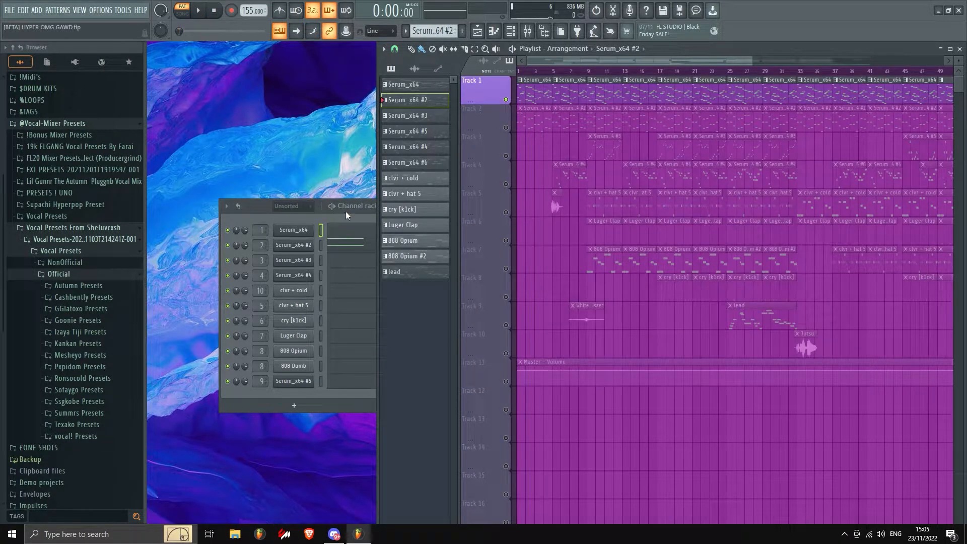
{"action": "left_click", "coordinate": [352, 244]}
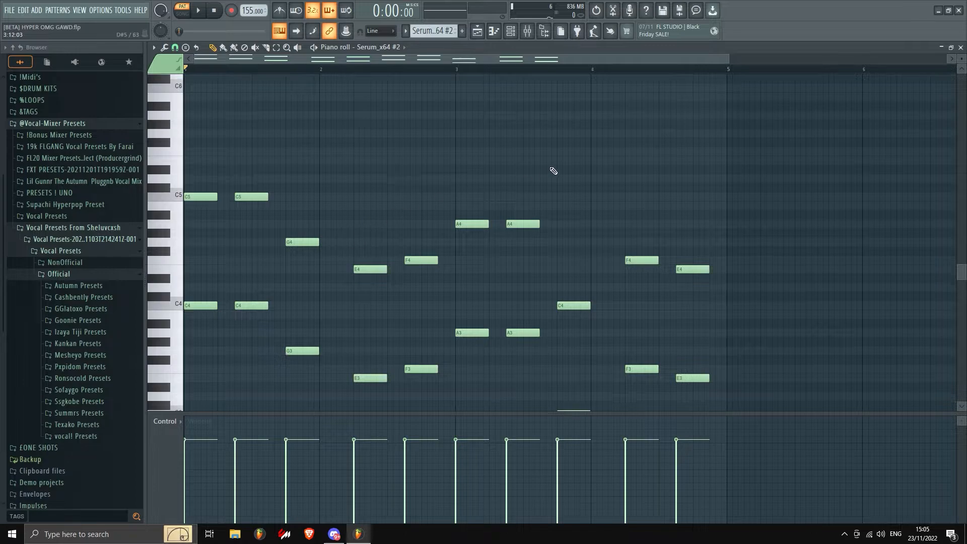
{"action": "left_click", "coordinate": [960, 47]}
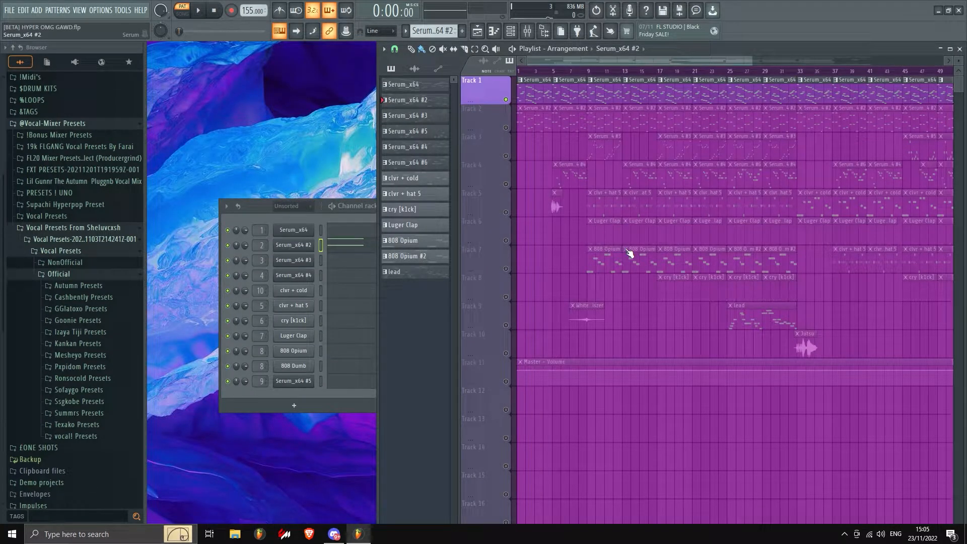
{"action": "left_click", "coordinate": [297, 246]}
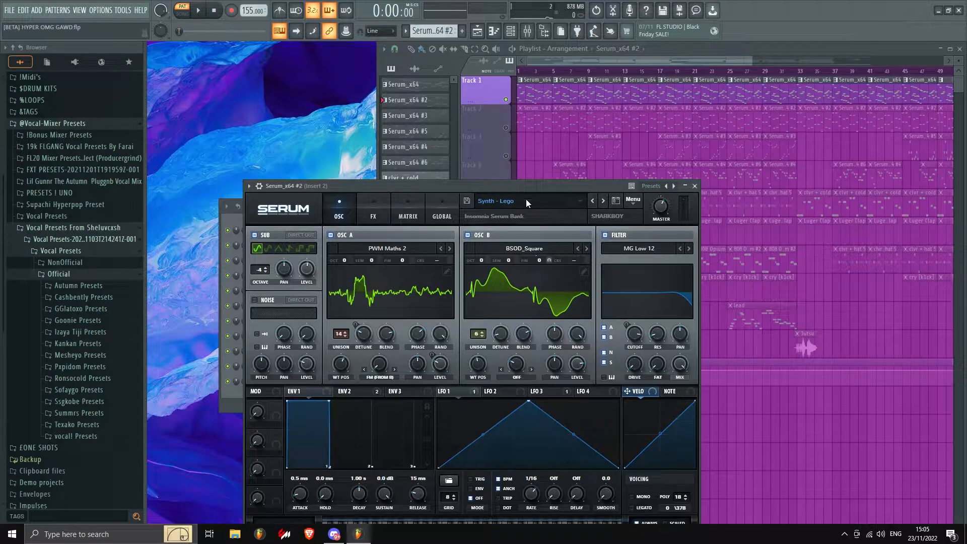
{"action": "left_click", "coordinate": [694, 186]}
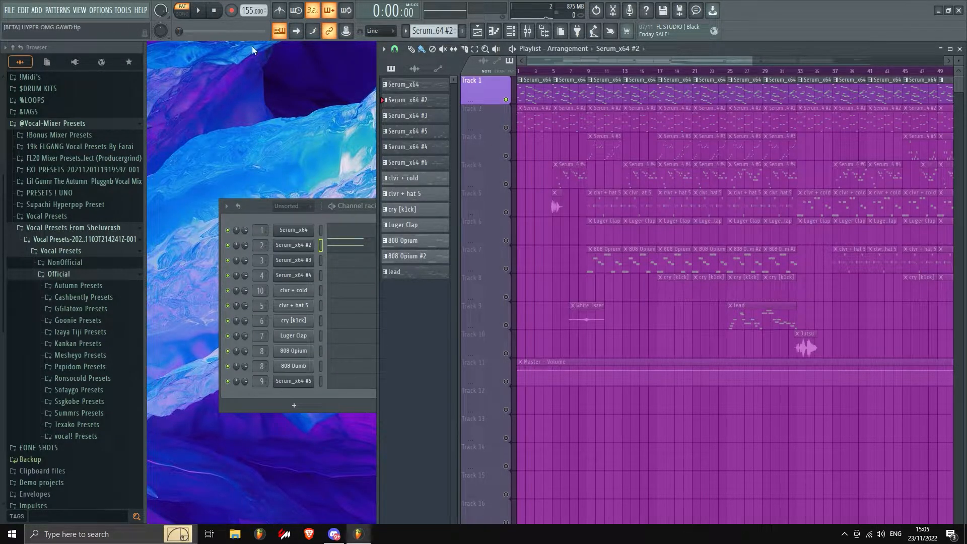
Play back the Serum_x64 #2 pattern, follow its notes in the piano roll, and stop playback.
{"action": "left_click", "coordinate": [203, 9]}
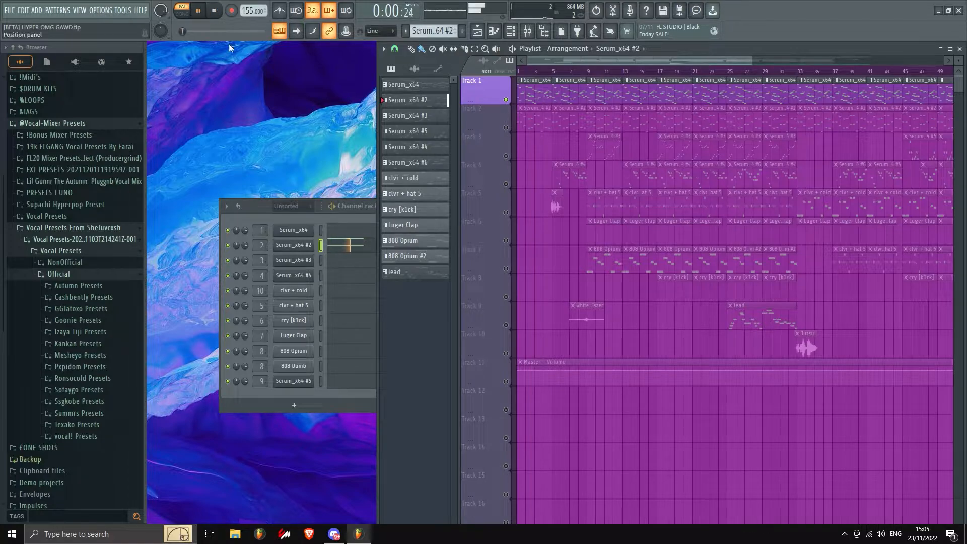
{"action": "left_click", "coordinate": [359, 246]}
{"action": "scroll", "coordinate": [599, 230], "scroll_direction": "down", "scroll_amount": 1}
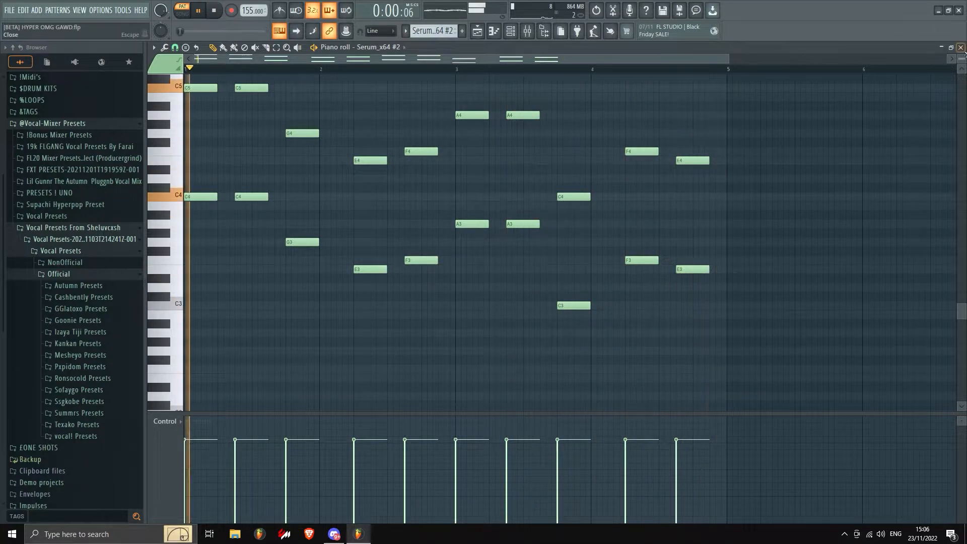
{"action": "left_click", "coordinate": [960, 47]}
{"action": "left_click", "coordinate": [342, 248]}
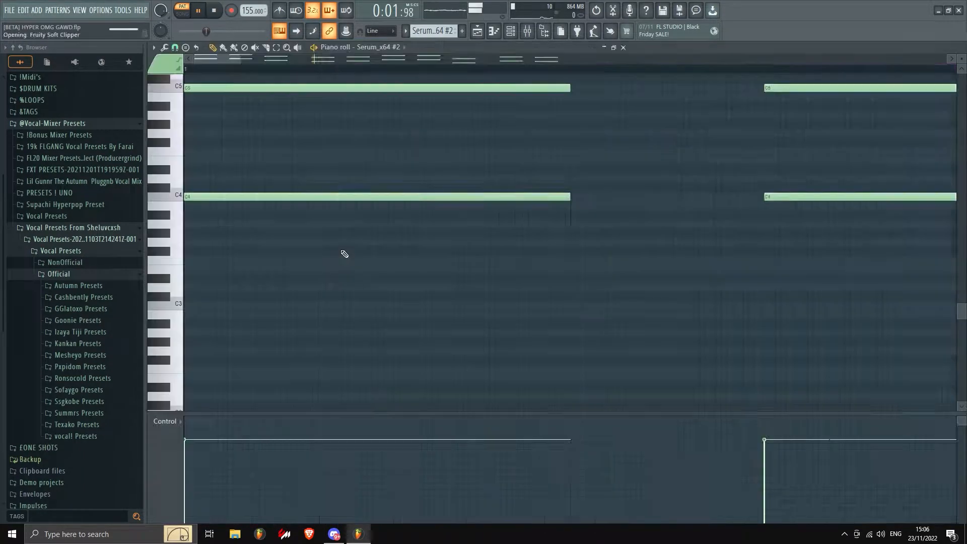
{"action": "scroll", "coordinate": [341, 250], "scroll_direction": "down", "scroll_amount": 5}
{"action": "key", "text": "space"}
{"action": "scroll", "coordinate": [252, 300], "scroll_direction": "up", "scroll_amount": 3}
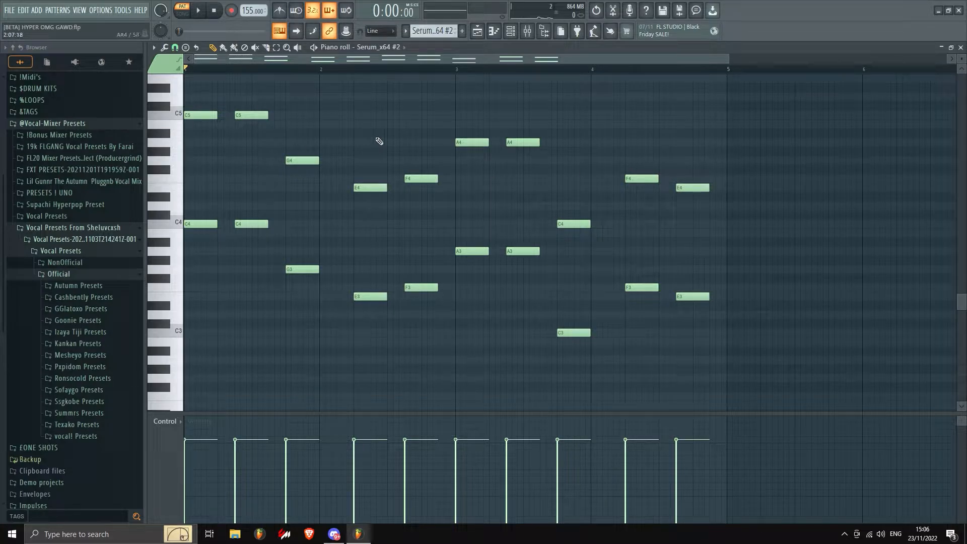
{"action": "left_click", "coordinate": [960, 47]}
Select the Serum_x64 #3 pattern and listen to it while viewing its notes in the piano roll.
{"action": "left_click", "coordinate": [417, 115]}
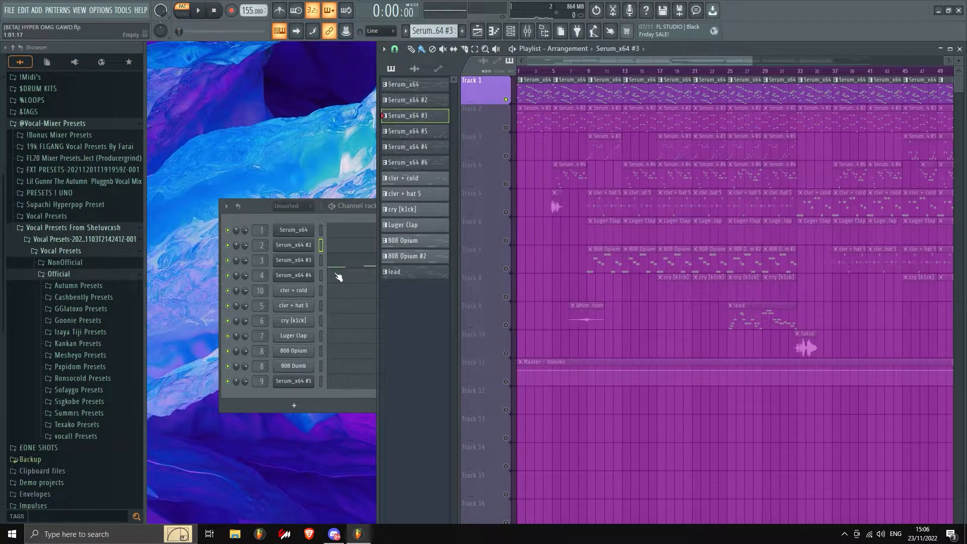
{"action": "left_click", "coordinate": [350, 264]}
{"action": "key", "text": "space"}
{"action": "scroll", "coordinate": [906, 171], "scroll_direction": "up", "scroll_amount": 4}
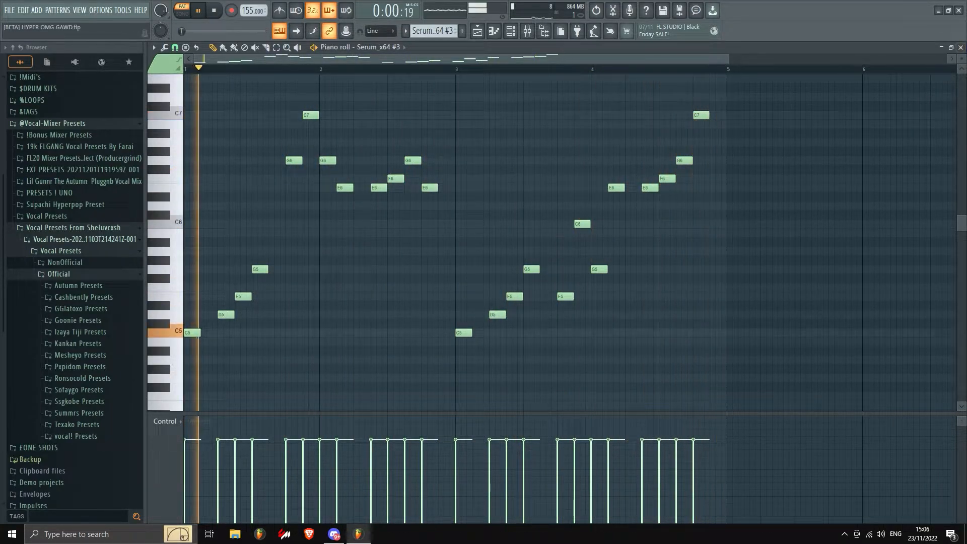
{"action": "key", "text": "space"}
{"action": "left_click", "coordinate": [960, 47]}
Inspect the Serum preset of the Serum_x64 #3 channel and check which preset bank it belongs to.
{"action": "left_click", "coordinate": [423, 120]}
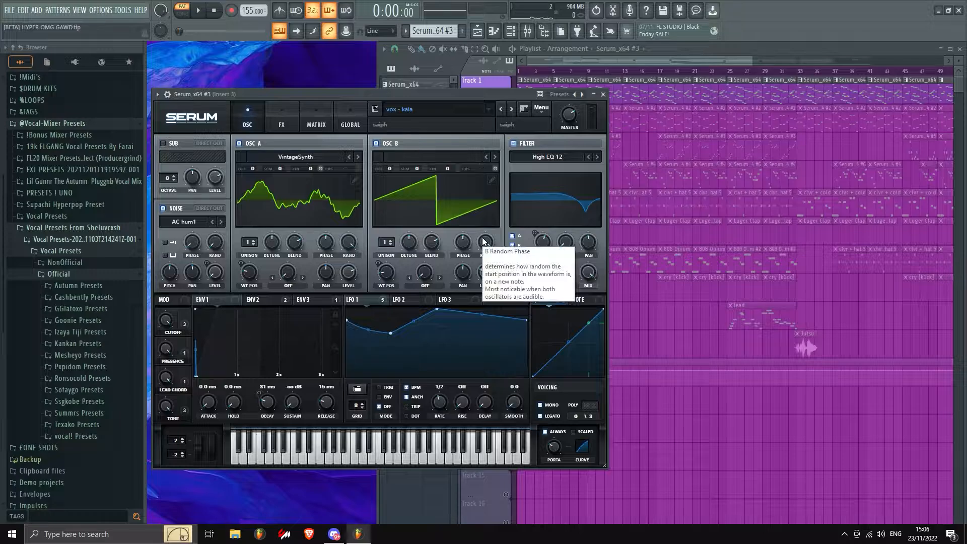
{"action": "left_click", "coordinate": [407, 111]}
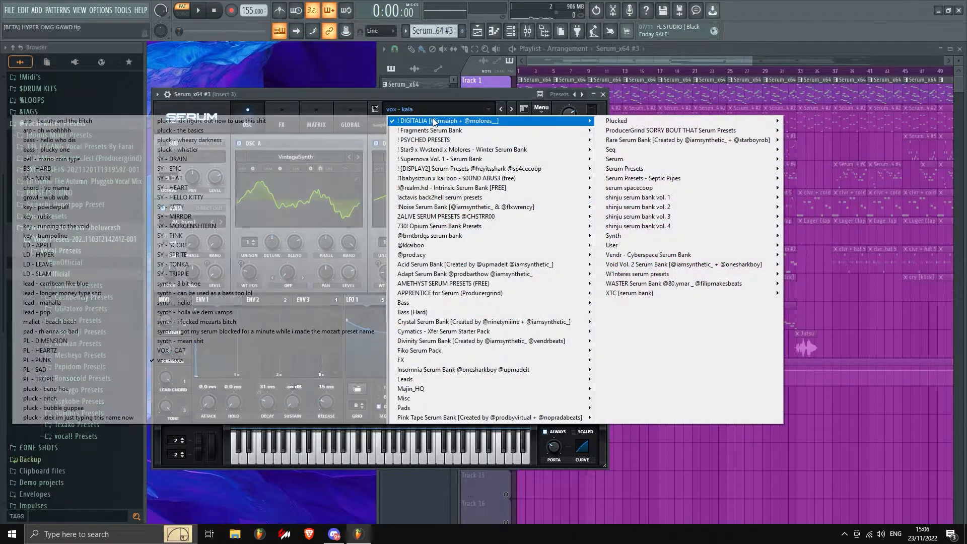
{"action": "left_click", "coordinate": [431, 96]}
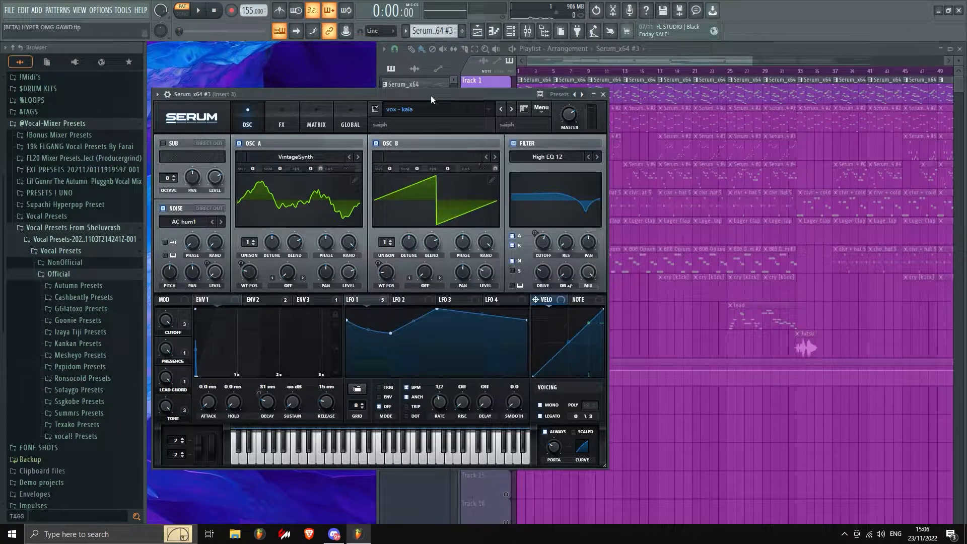
{"action": "left_click", "coordinate": [603, 94]}
Select the Serum_x64 #5 pattern and listen to it while viewing its notes in the piano roll.
{"action": "left_click", "coordinate": [420, 132]}
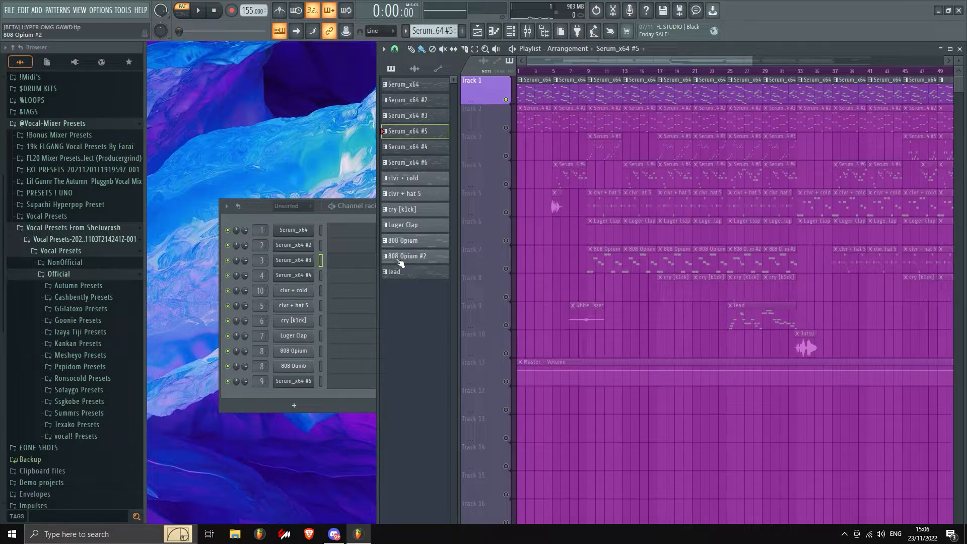
{"action": "left_click", "coordinate": [352, 260]}
{"action": "key", "text": "space"}
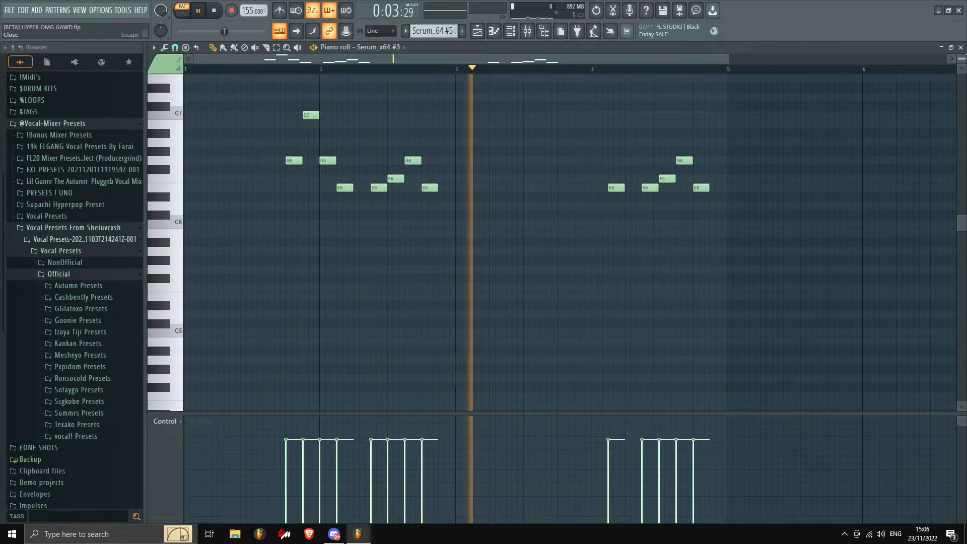
{"action": "key", "text": "space"}
{"action": "left_click", "coordinate": [961, 47]}
Select the Serum_x64 #4 pattern and inspect its piano roll notes and the Serum preset of its channel.
{"action": "left_click", "coordinate": [412, 150]}
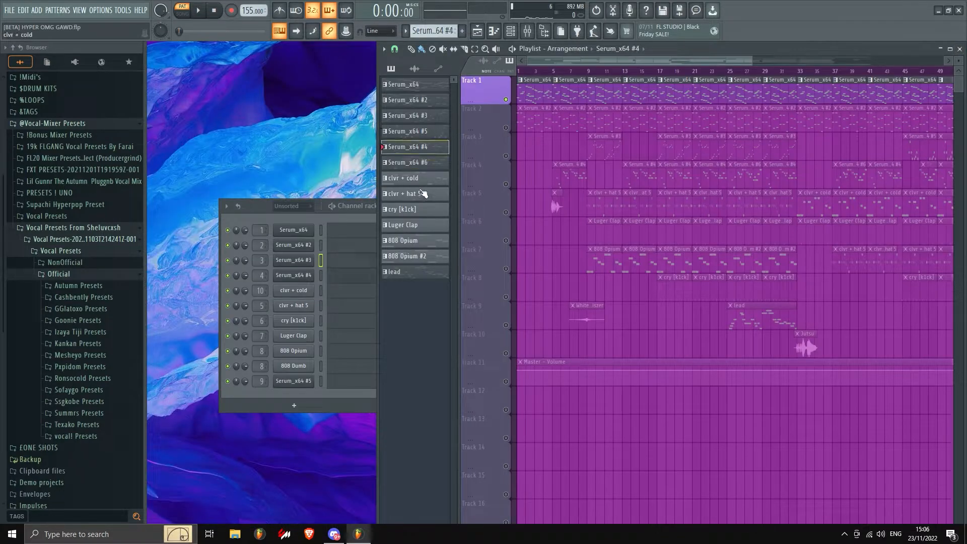
{"action": "left_click", "coordinate": [356, 287]}
{"action": "scroll", "coordinate": [494, 292], "scroll_direction": "up", "scroll_amount": 4}
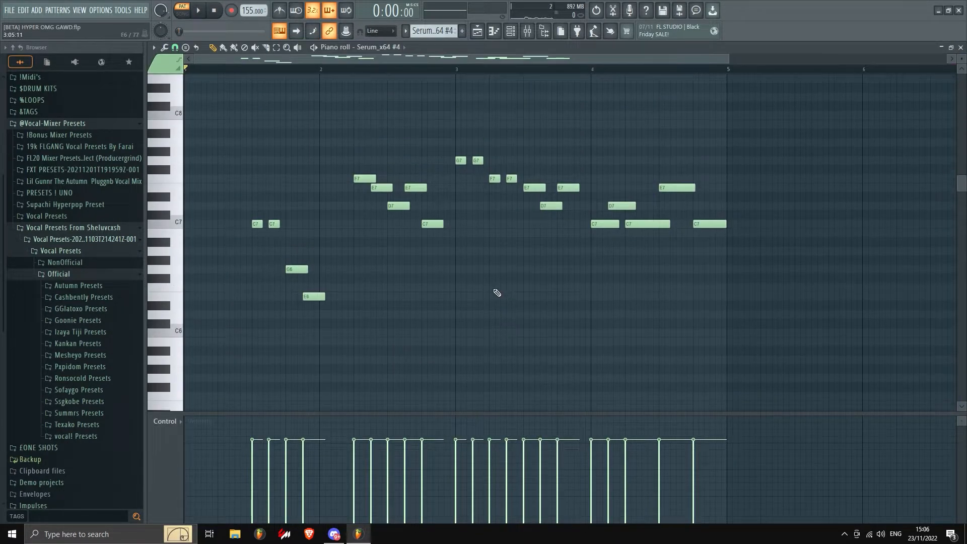
{"action": "left_click", "coordinate": [962, 47]}
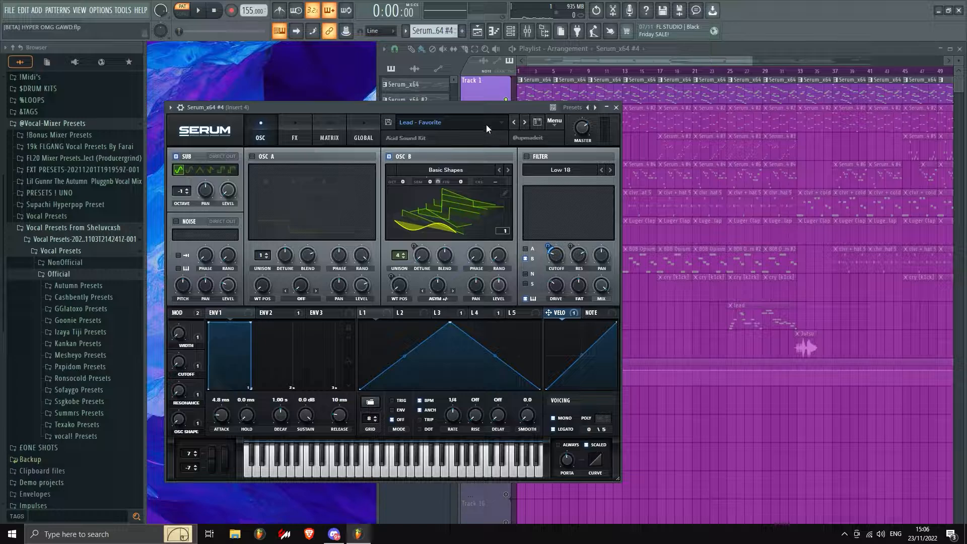
{"action": "left_click", "coordinate": [615, 107]}
Reopen the Serum_x64 #4 notes in the piano roll, play the pattern through, and stop playback.
{"action": "left_click", "coordinate": [357, 280]}
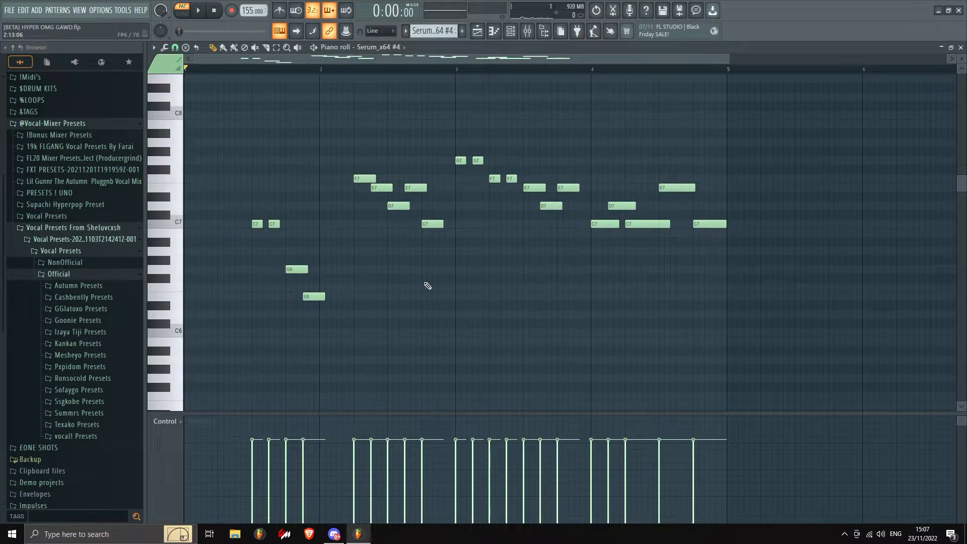
{"action": "key", "text": "space"}
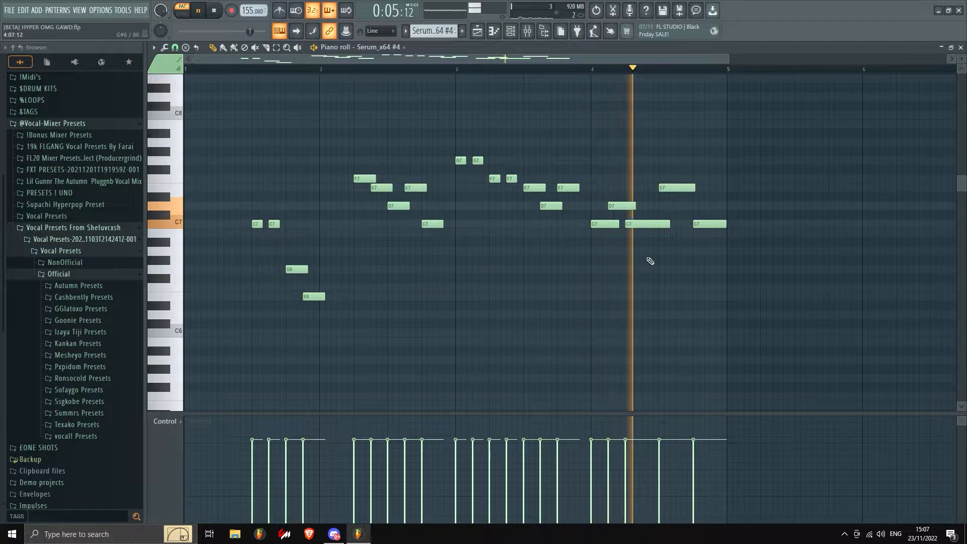
{"action": "key", "text": "space"}
{"action": "left_click", "coordinate": [960, 47]}
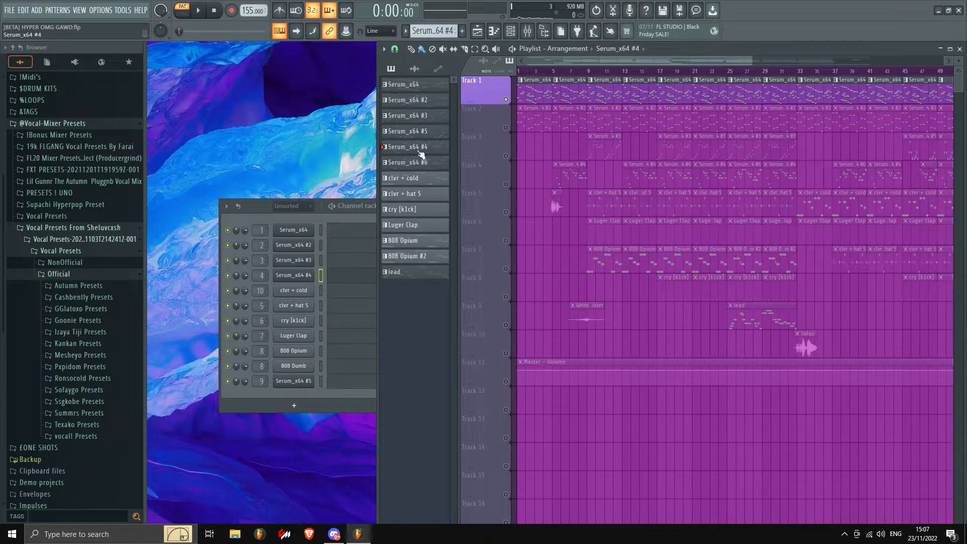
Select the Serum_x64 #6 pattern and listen to it while following its notes in the piano roll.
{"action": "left_click", "coordinate": [406, 163]}
{"action": "left_click", "coordinate": [348, 277]}
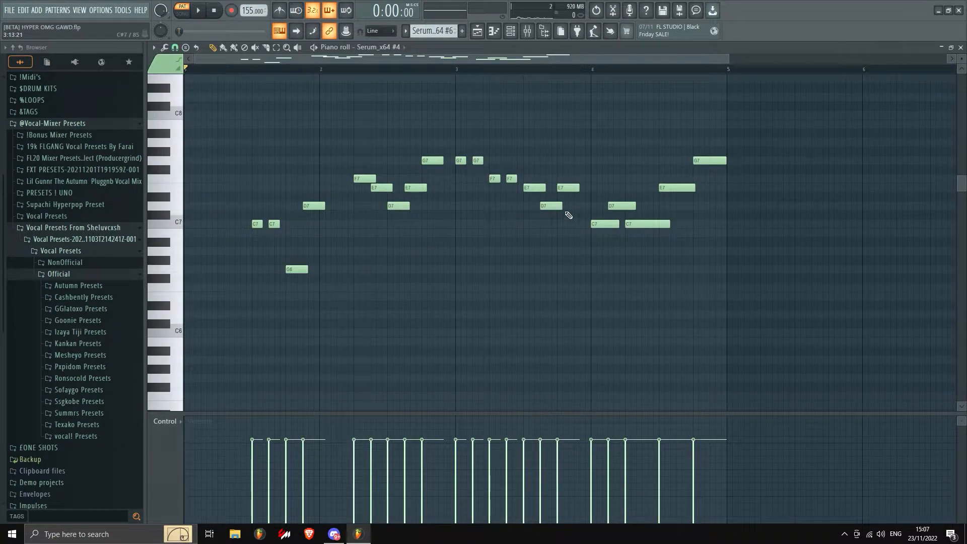
{"action": "key", "text": "space"}
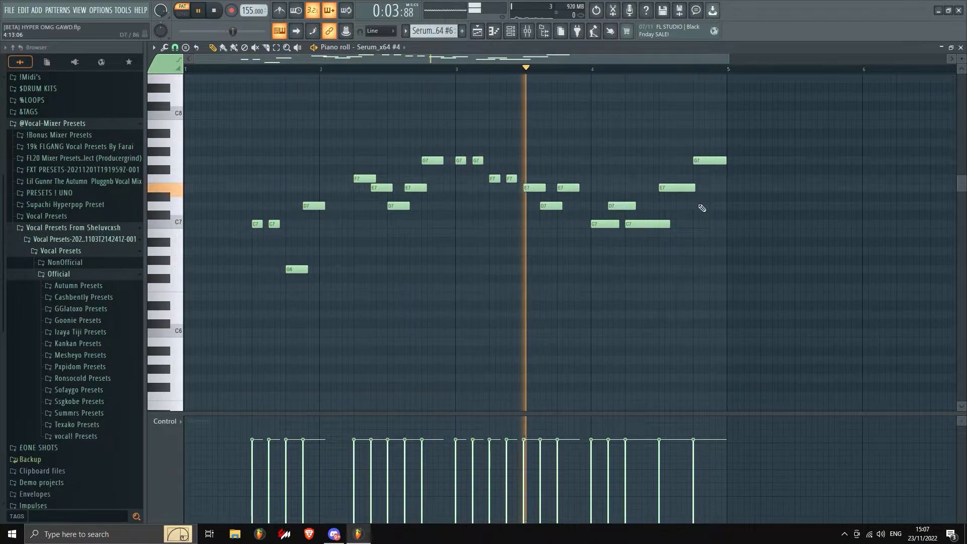
{"action": "key", "text": "space"}
{"action": "left_click", "coordinate": [960, 47]}
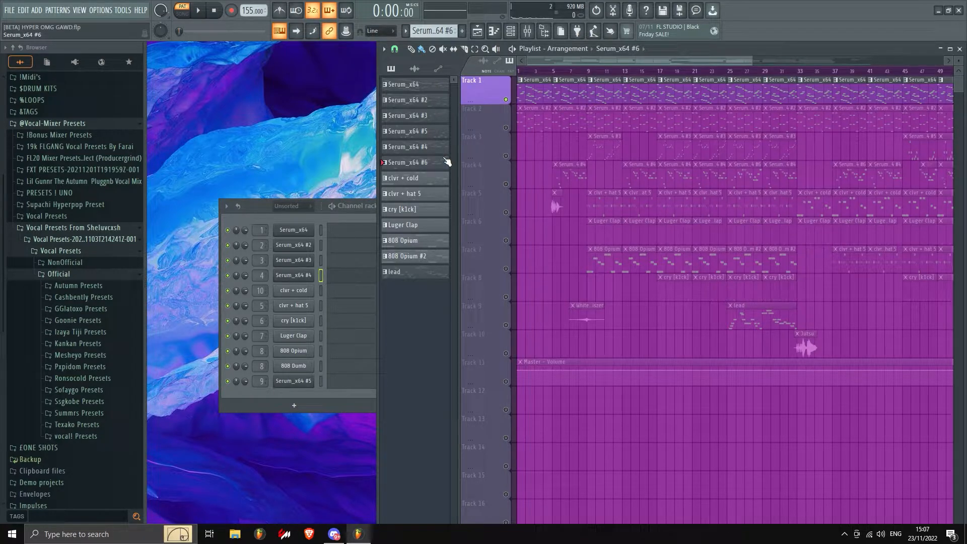
Select the clvr + cold pattern, view its notes in the piano roll, and collapse the Vocal Presets From Sheluvcxsh folder.
{"action": "left_click", "coordinate": [416, 180]}
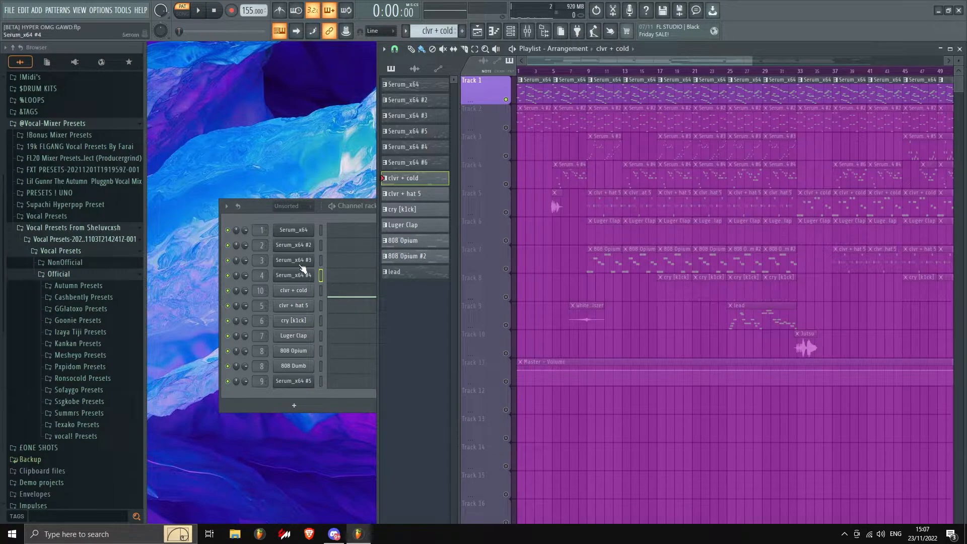
{"action": "left_click", "coordinate": [255, 204]}
{"action": "left_click", "coordinate": [388, 296]}
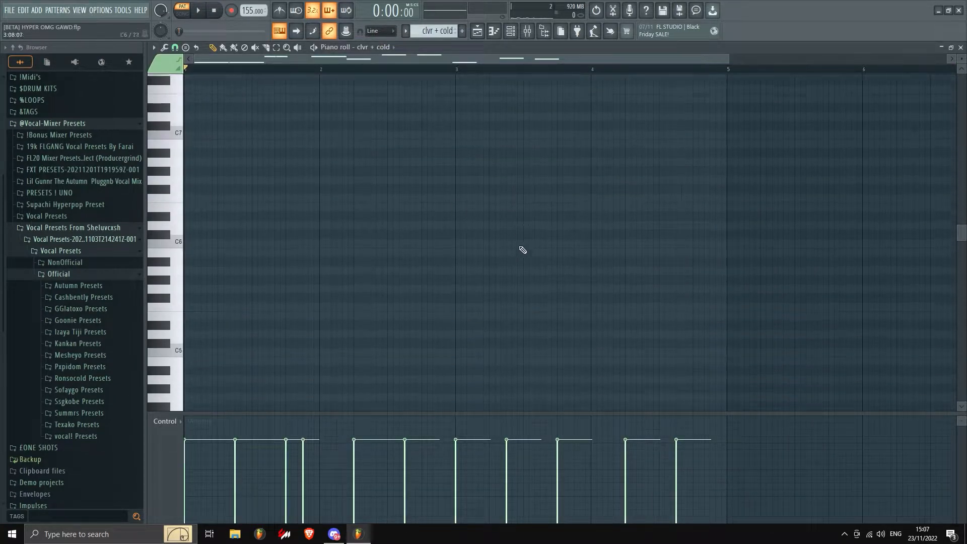
{"action": "left_click", "coordinate": [101, 226]}
{"action": "scroll", "coordinate": [459, 166], "scroll_direction": "up", "scroll_amount": 3}
{"action": "scroll", "coordinate": [463, 168], "scroll_direction": "down", "scroll_amount": 2}
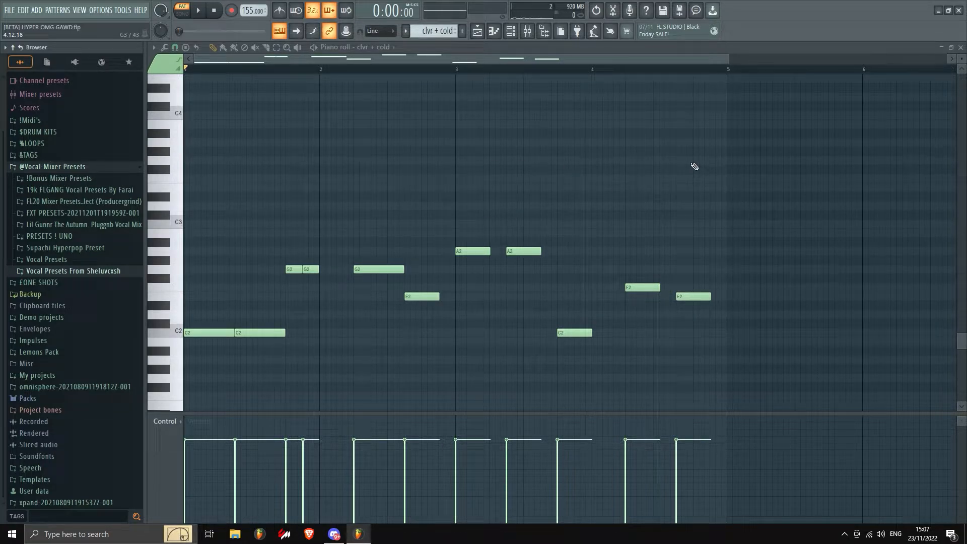
Play back the clvr + cold pattern and inspect the volume envelope of its channel.
{"action": "key", "text": "space"}
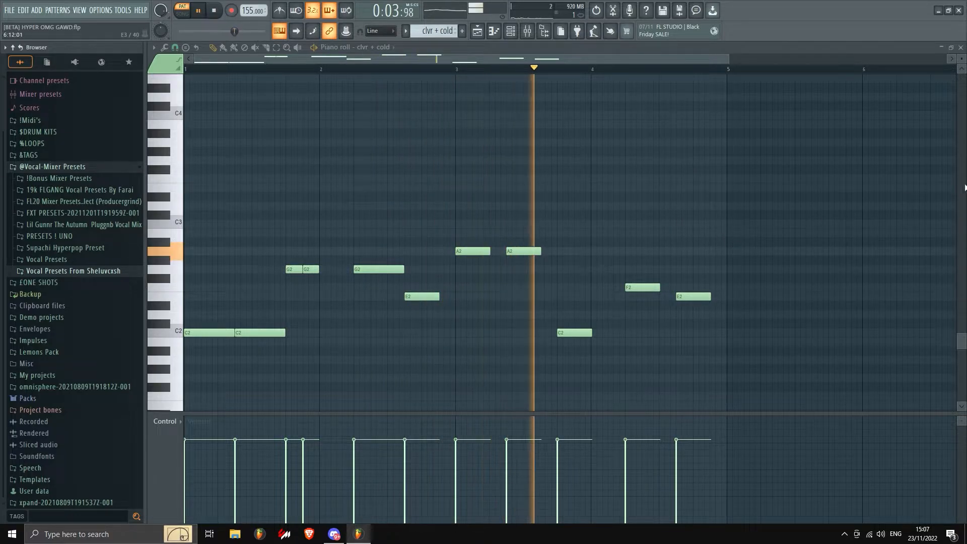
{"action": "key", "text": "space"}
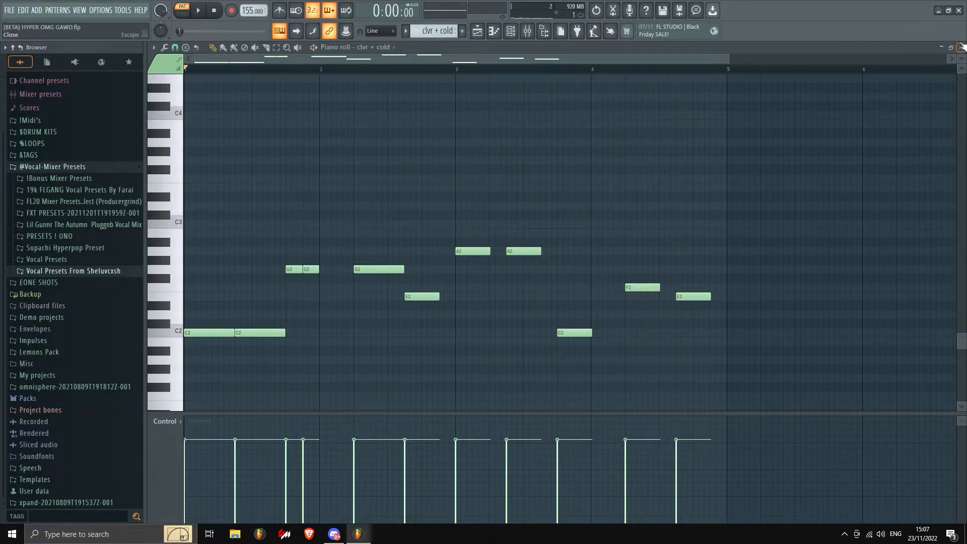
{"action": "left_click", "coordinate": [962, 46]}
{"action": "left_click", "coordinate": [302, 255]}
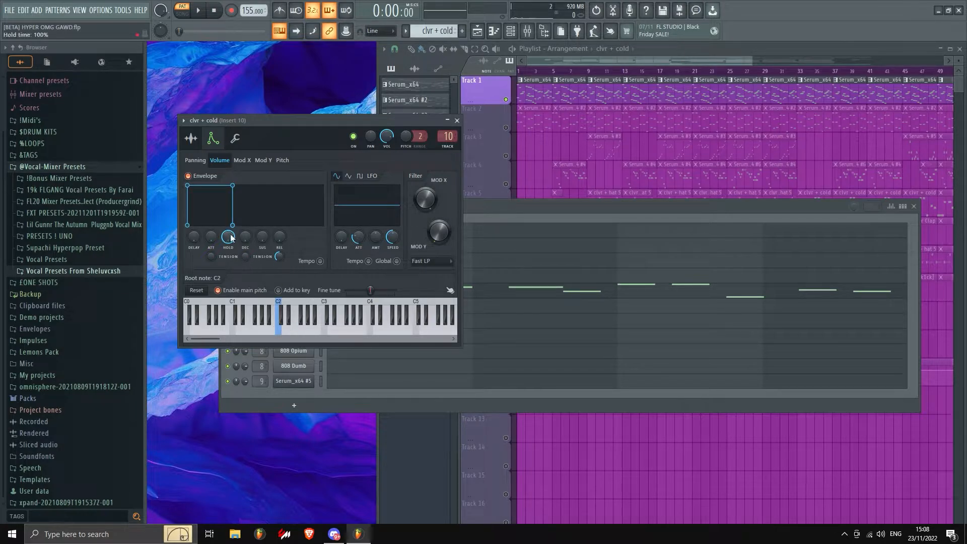
{"action": "left_click", "coordinate": [458, 121]}
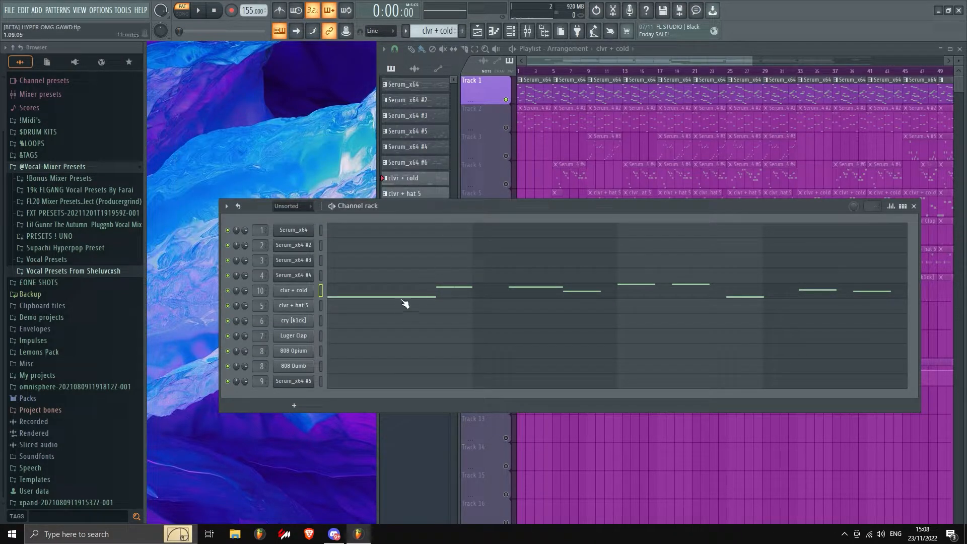
Select the clvr + hat 5 pattern and listen to it while viewing its notes in the piano roll.
{"action": "left_click", "coordinate": [417, 179]}
{"action": "left_click", "coordinate": [406, 194]}
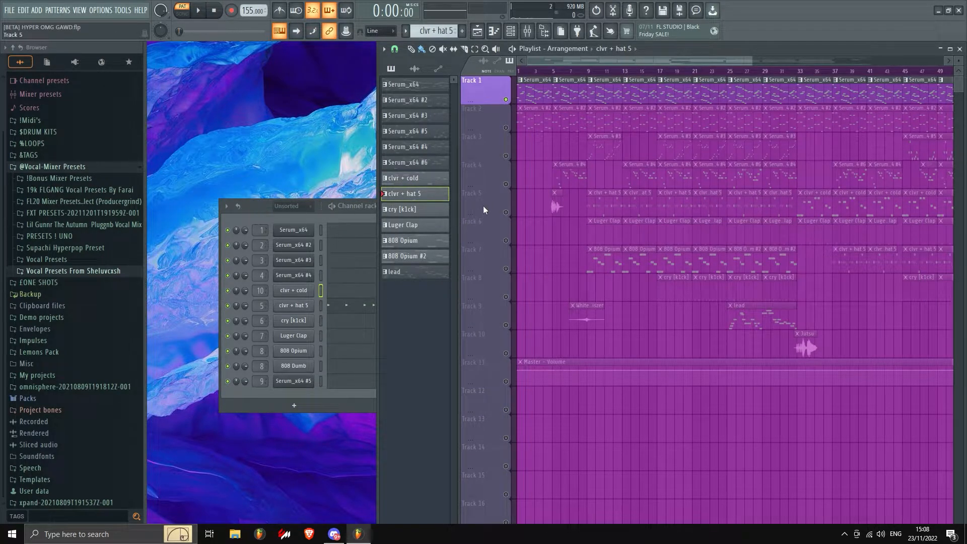
{"action": "left_click", "coordinate": [260, 205]}
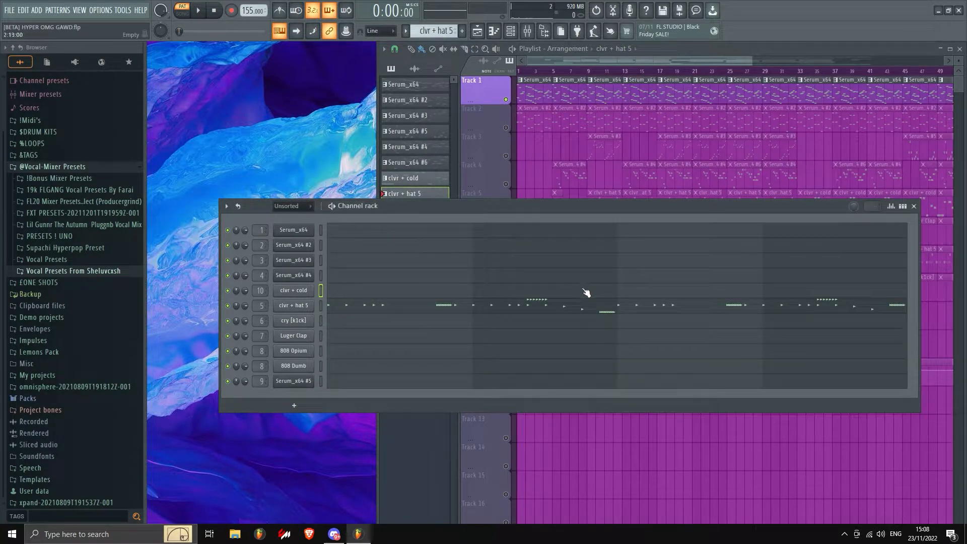
{"action": "left_click", "coordinate": [371, 308]}
{"action": "key", "text": "space"}
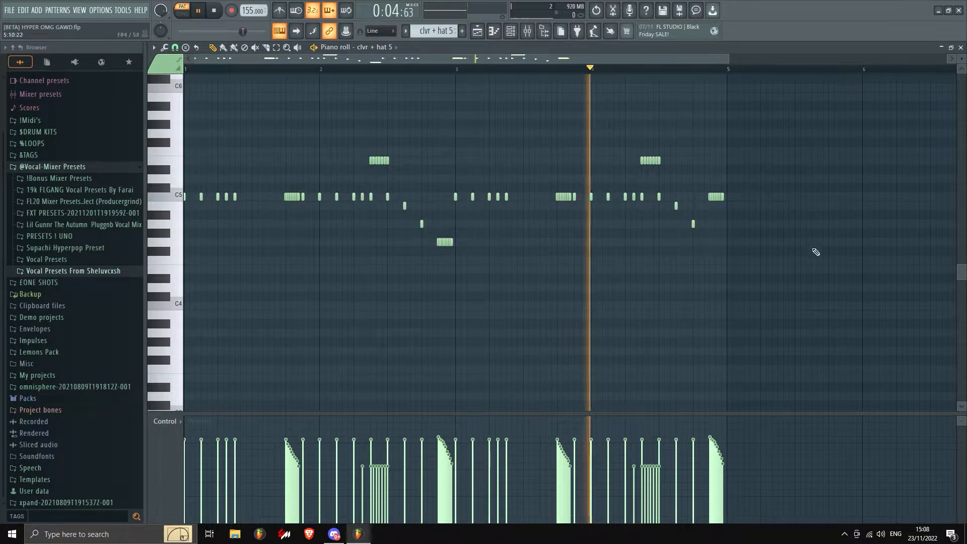
{"action": "left_click", "coordinate": [960, 47]}
{"action": "key", "text": "space"}
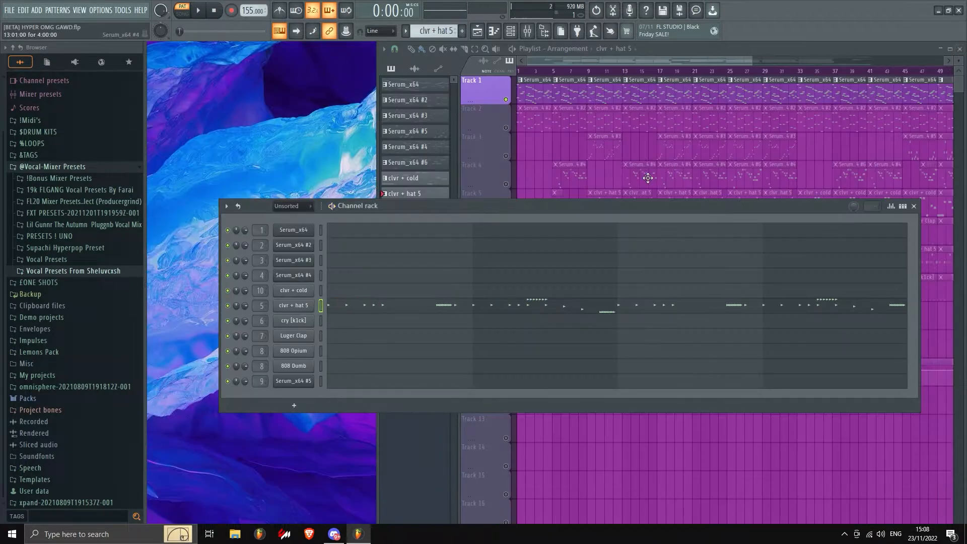
Select the cry [k1ck] pattern and play it while viewing its notes in the channel rack.
{"action": "left_click", "coordinate": [400, 192]}
{"action": "left_click", "coordinate": [411, 210]}
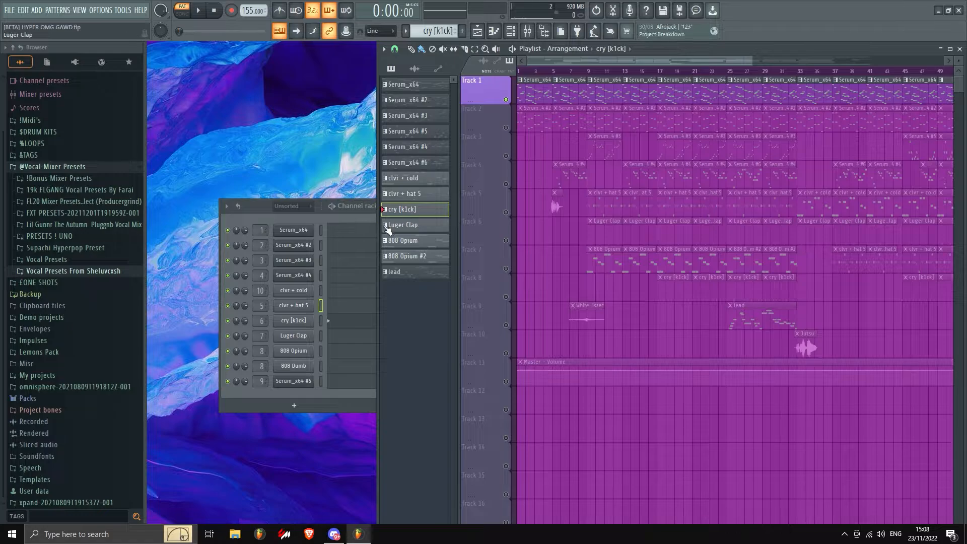
{"action": "left_click", "coordinate": [255, 208]}
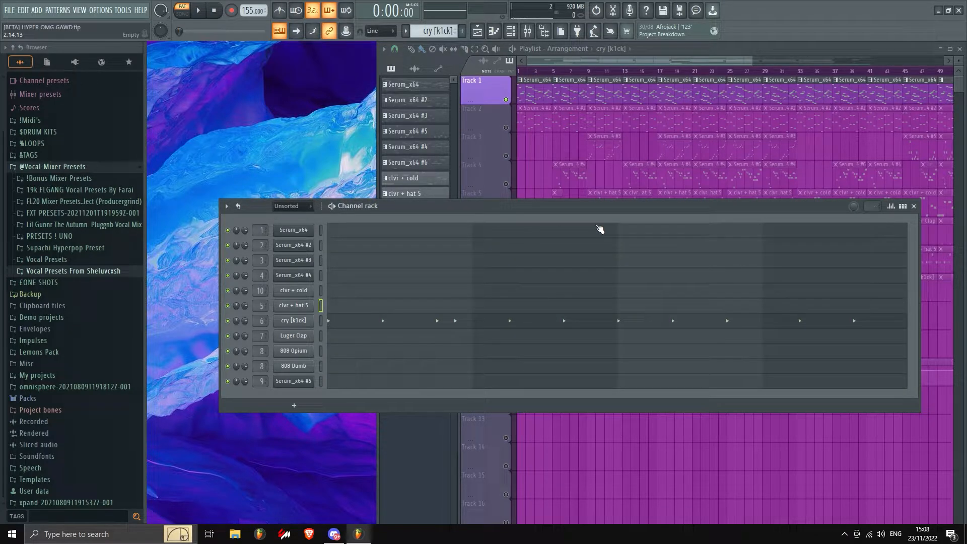
{"action": "key", "text": "space"}
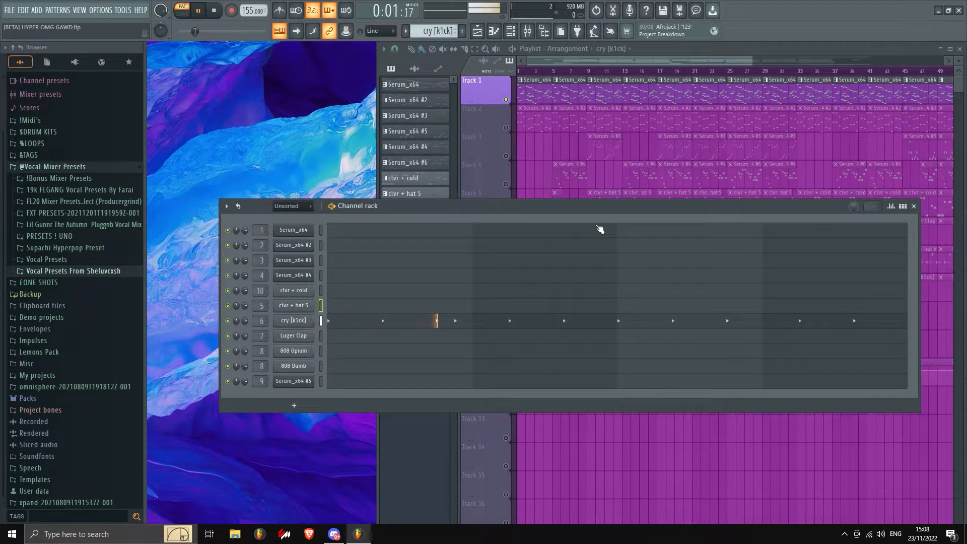
{"action": "left_click", "coordinate": [43, 167]}
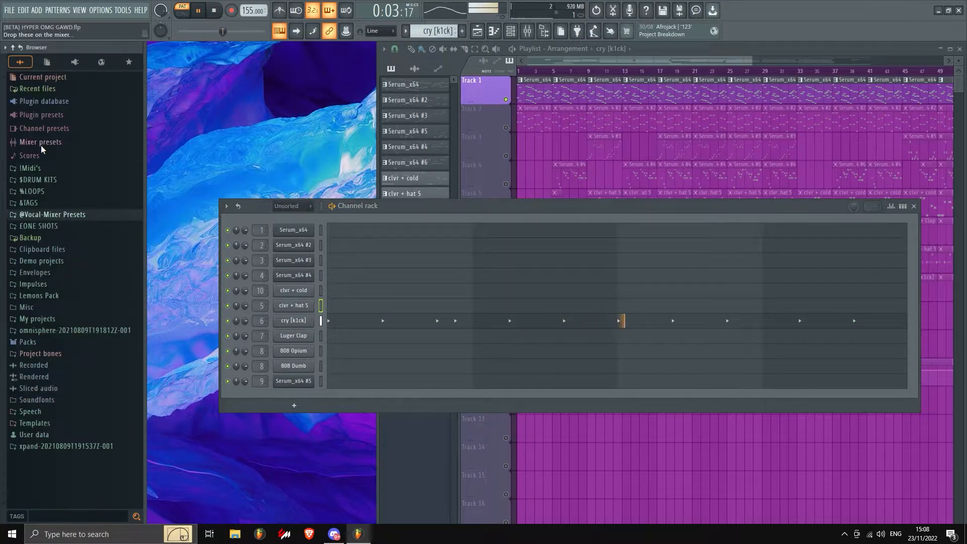
{"action": "left_click", "coordinate": [37, 180]}
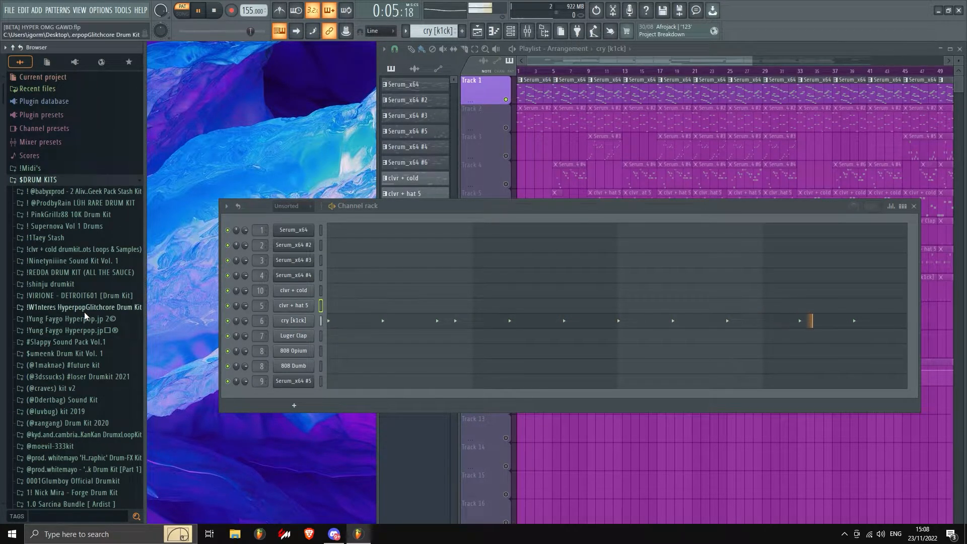
{"action": "left_click", "coordinate": [63, 180]}
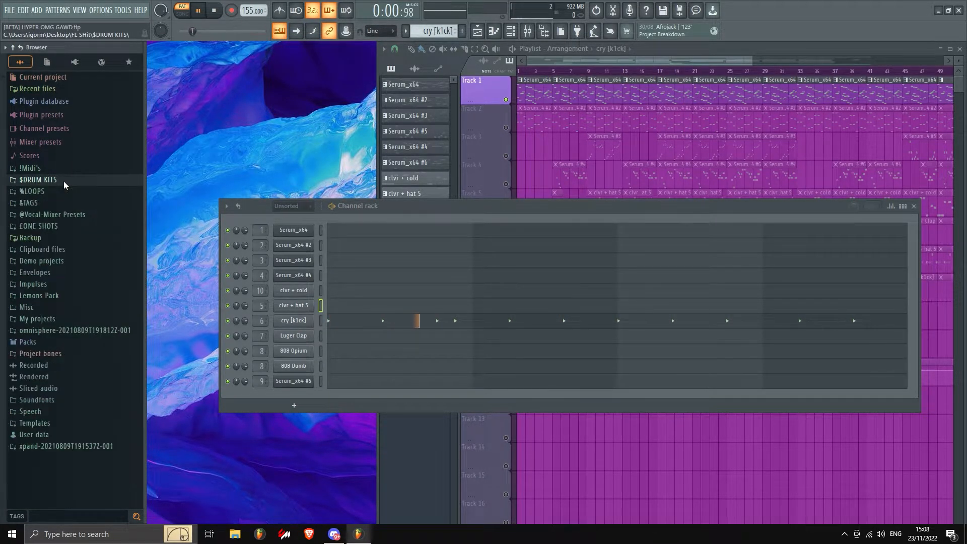
Select the Luger Clap pattern and listen to it while viewing its notes in the channel rack.
{"action": "left_click", "coordinate": [396, 181]}
{"action": "left_click", "coordinate": [408, 226]}
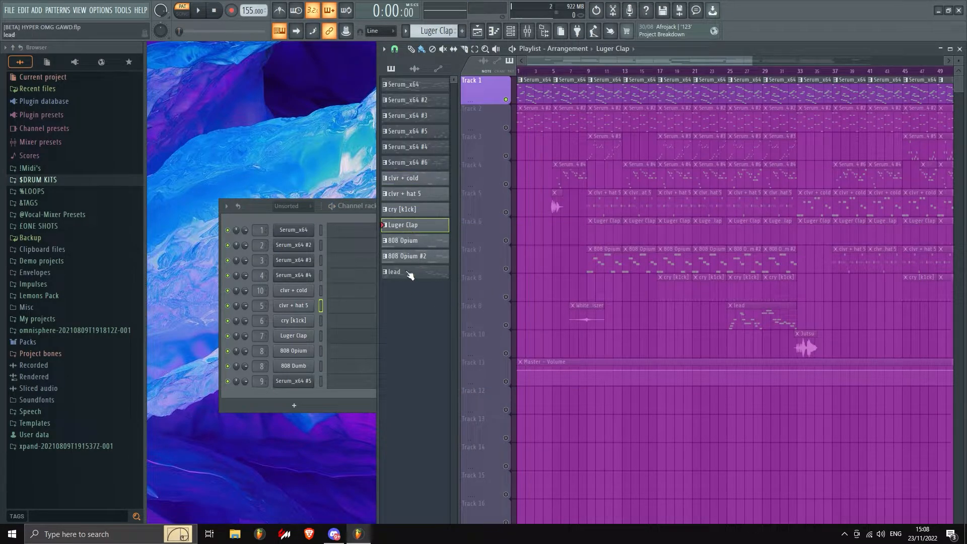
{"action": "left_click", "coordinate": [260, 204]}
{"action": "key", "text": "space"}
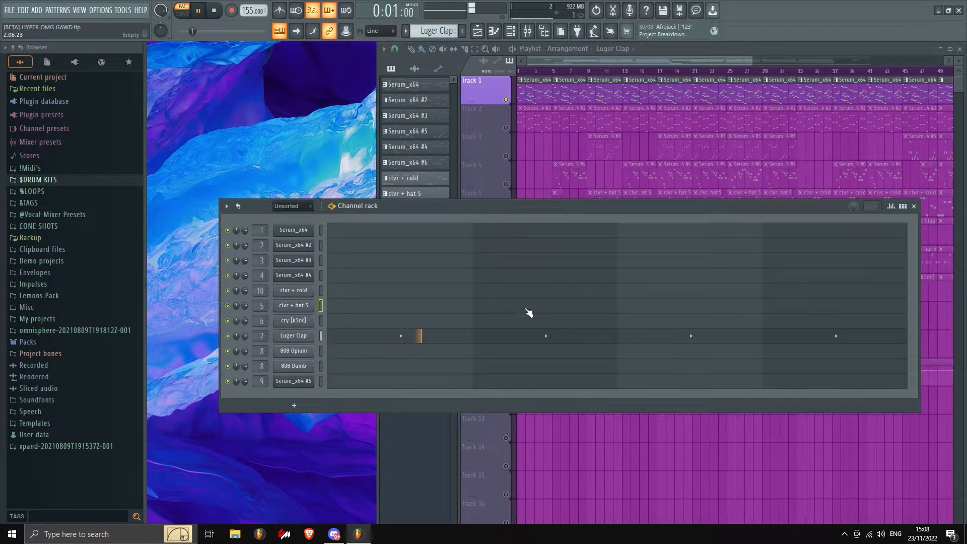
{"action": "key", "text": "space"}
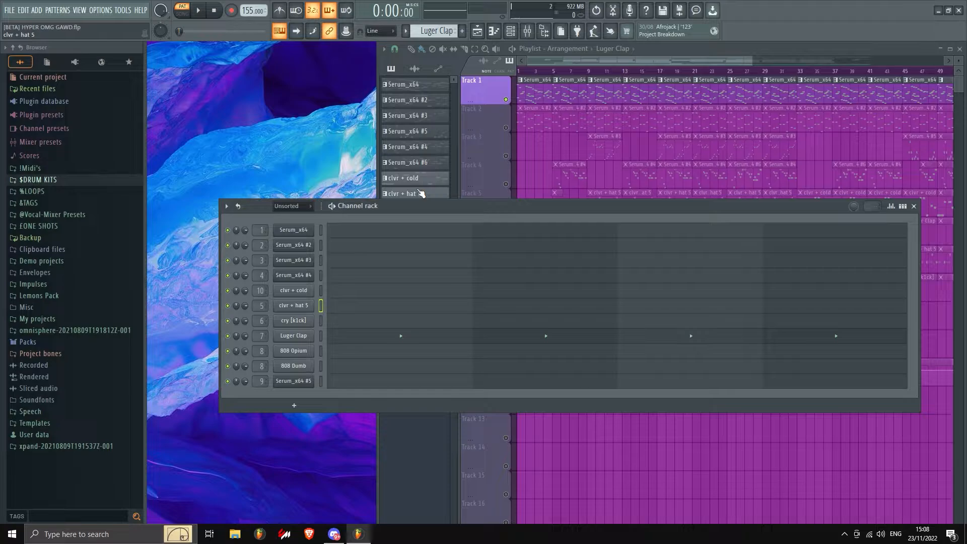
Select the 808 Opium pattern and open its notes in the piano roll.
{"action": "left_click", "coordinate": [420, 193]}
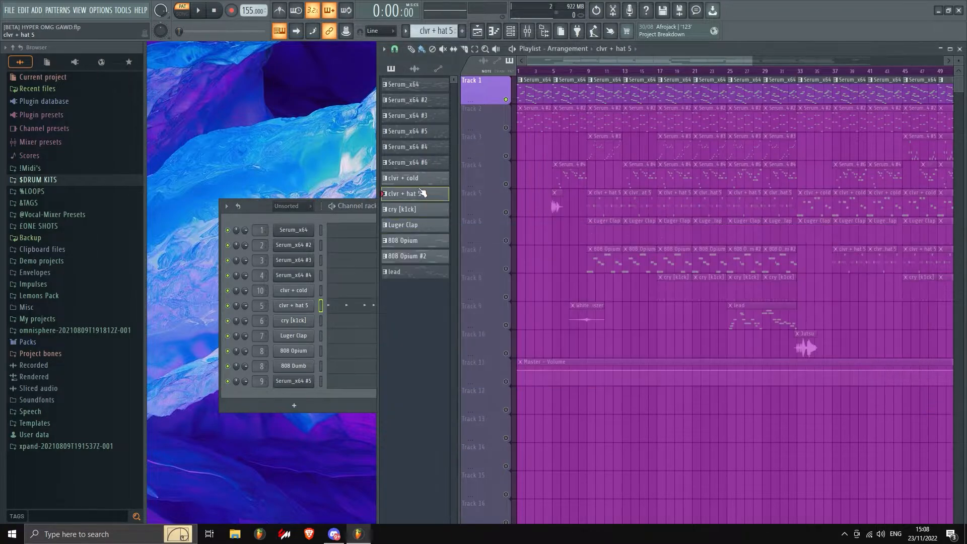
{"action": "left_click", "coordinate": [426, 225]}
{"action": "left_click", "coordinate": [416, 241]}
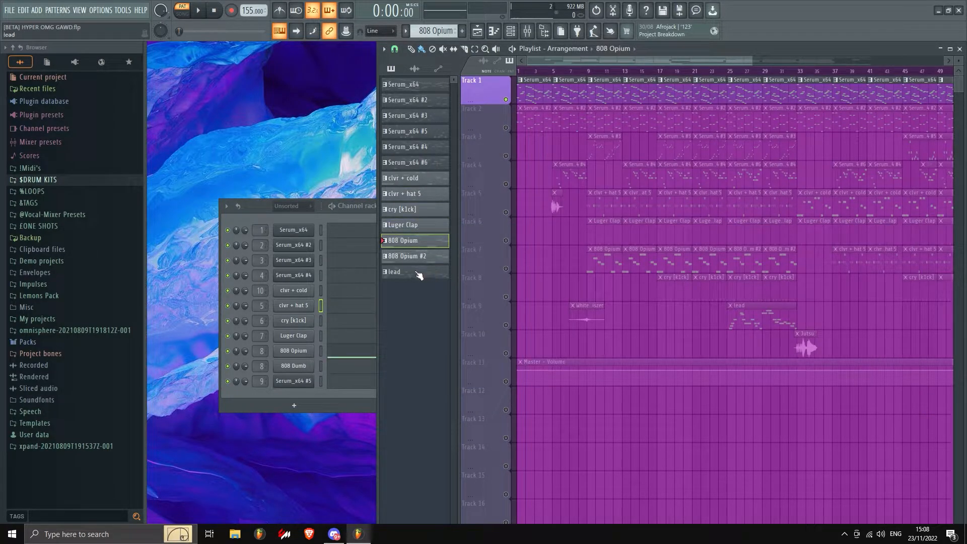
{"action": "left_click", "coordinate": [263, 212]}
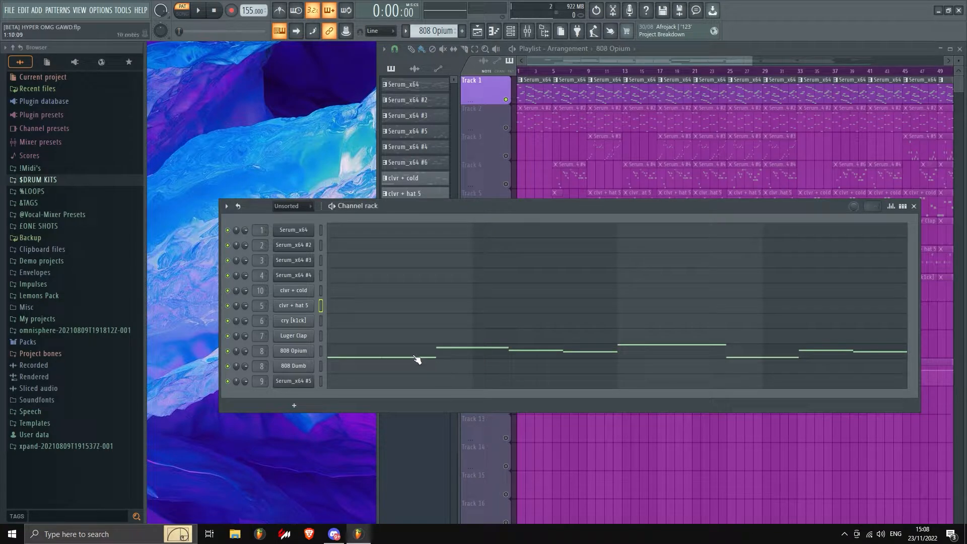
{"action": "left_click", "coordinate": [459, 351]}
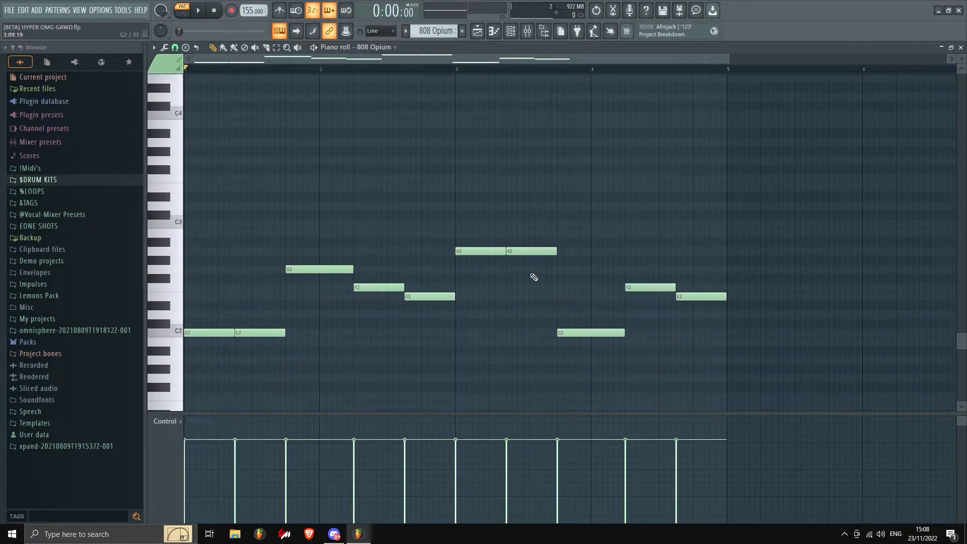
Listen to the 808 Opium pattern while viewing its notes, then stop playback and close the piano roll.
{"action": "key", "text": "space"}
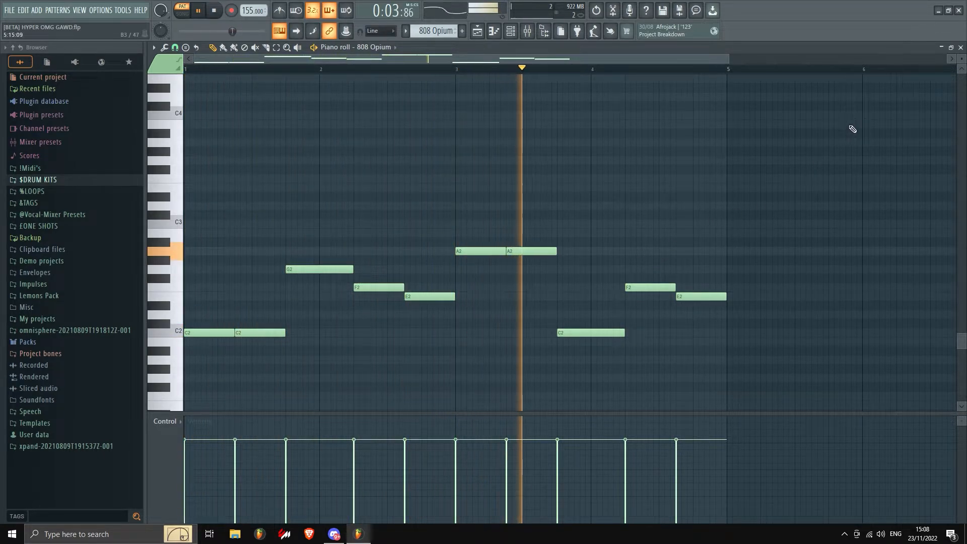
{"action": "left_click", "coordinate": [960, 48]}
{"action": "key", "text": "space"}
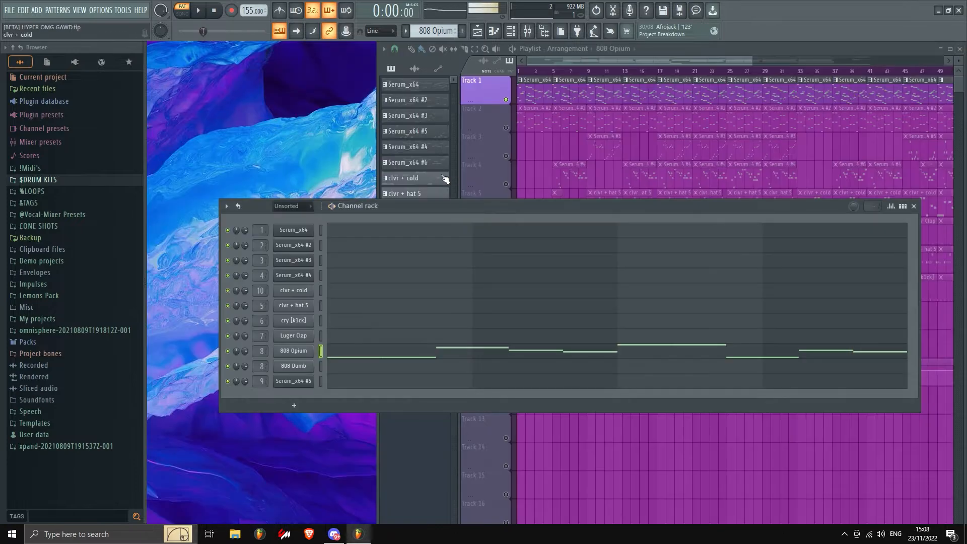
Select the 808 Opium #2 pattern and play it while viewing the 808 Opium channel's notes in the piano roll.
{"action": "left_click", "coordinate": [445, 179]}
{"action": "left_click", "coordinate": [426, 258]}
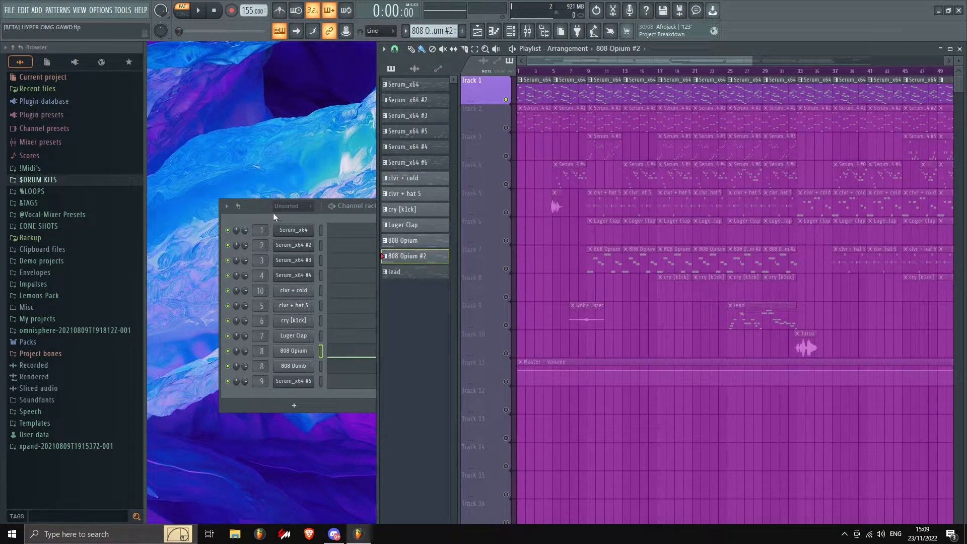
{"action": "left_click", "coordinate": [353, 274]}
{"action": "left_click", "coordinate": [377, 356]}
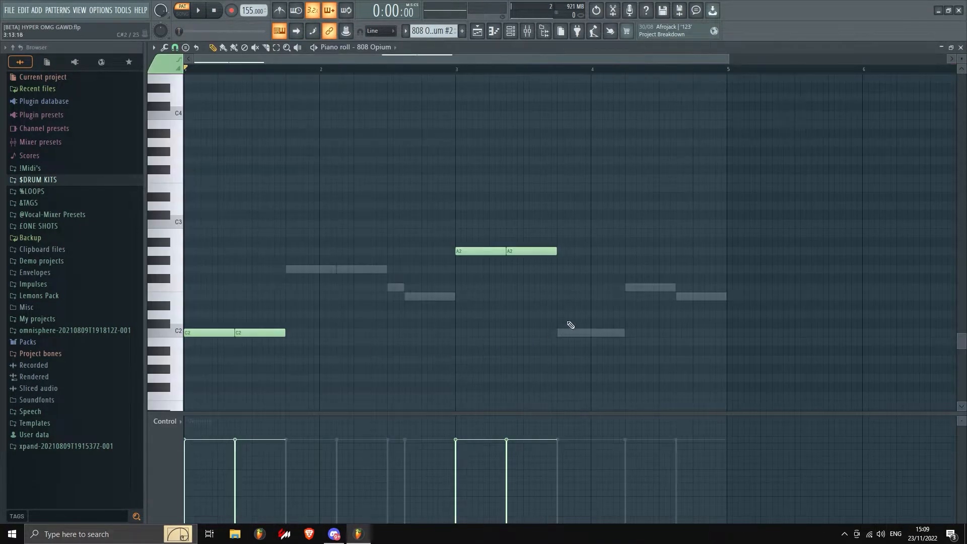
{"action": "scroll", "coordinate": [575, 314], "scroll_direction": "down", "scroll_amount": 3}
{"action": "scroll", "coordinate": [575, 313], "scroll_direction": "up", "scroll_amount": 4}
{"action": "key", "text": "space"}
{"action": "scroll", "coordinate": [575, 313], "scroll_direction": "down", "scroll_amount": 1}
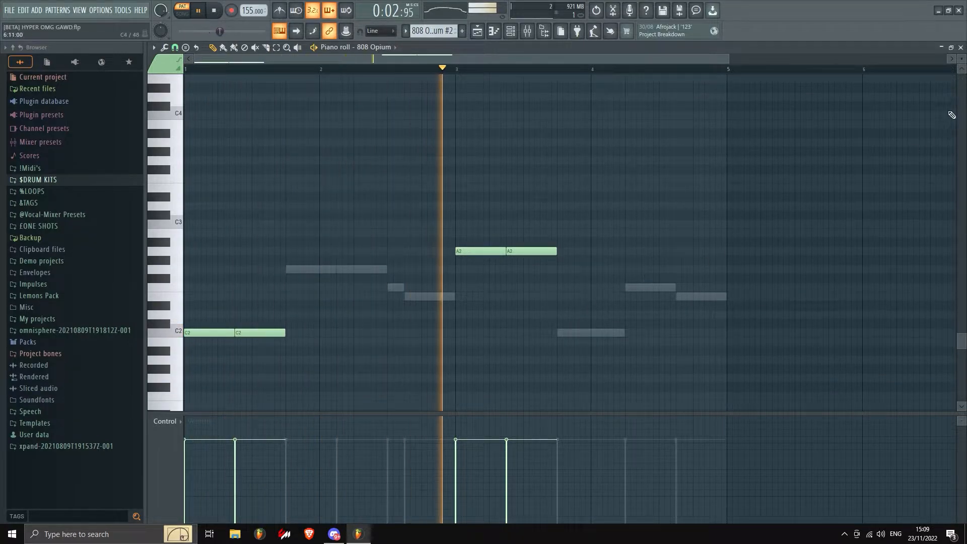
{"action": "left_click", "coordinate": [960, 48]}
{"action": "key", "text": "space"}
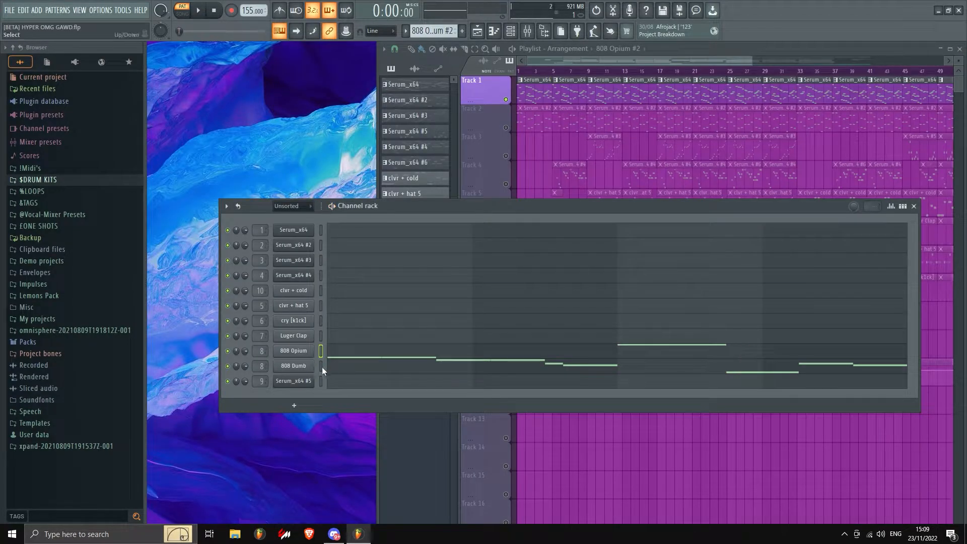
View the 808 Dumb channel's notes in the piano roll while playing the 808 Opium #2 pattern, then stop playback.
{"action": "left_click", "coordinate": [369, 371]}
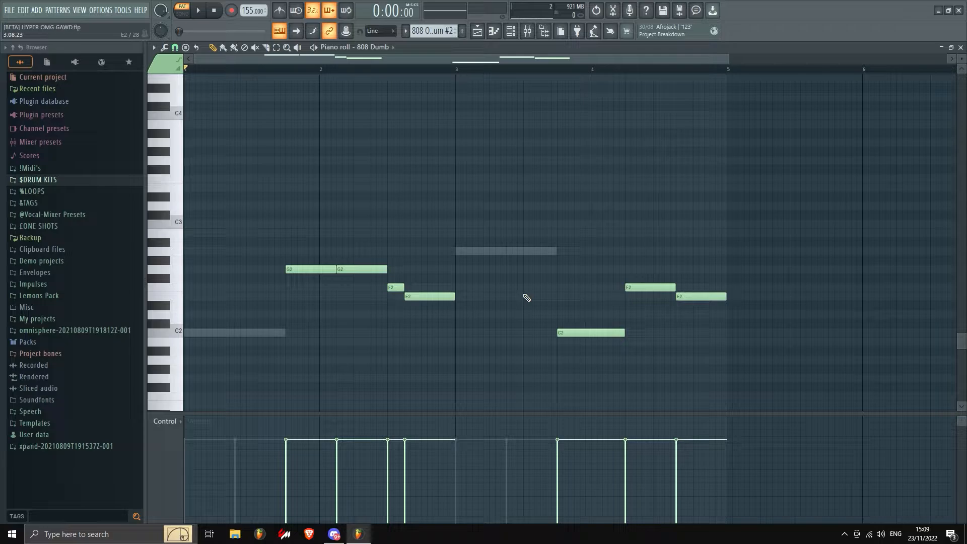
{"action": "key", "text": "space"}
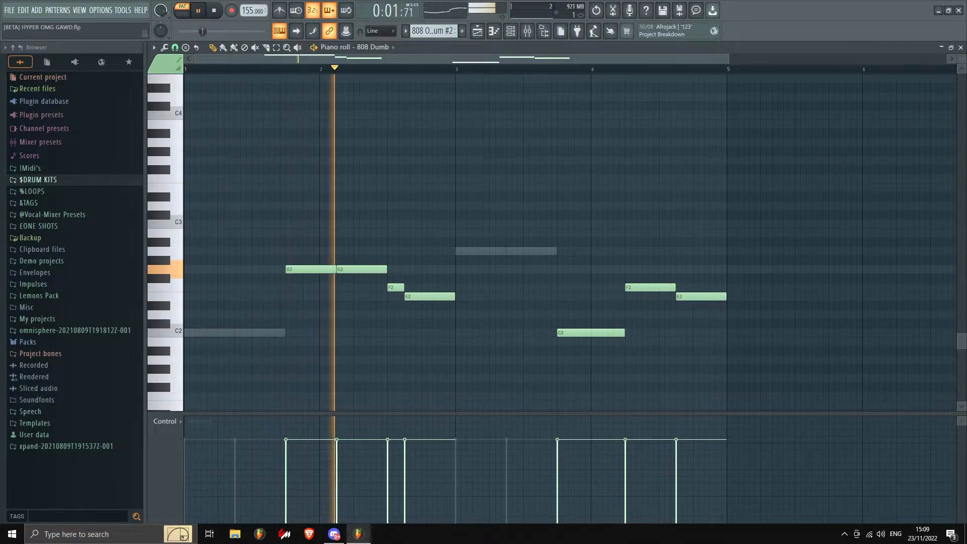
{"action": "left_click", "coordinate": [959, 48]}
{"action": "left_click", "coordinate": [421, 148]}
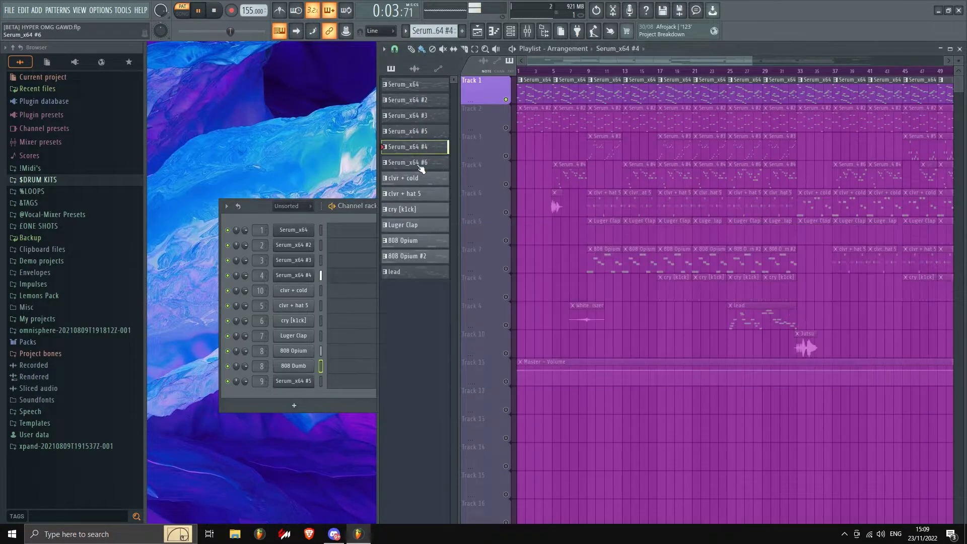
{"action": "key", "text": "space"}
Select the lead pattern and view the Serum preset used on its Serum_x64 #5 channel.
{"action": "left_click", "coordinate": [420, 274]}
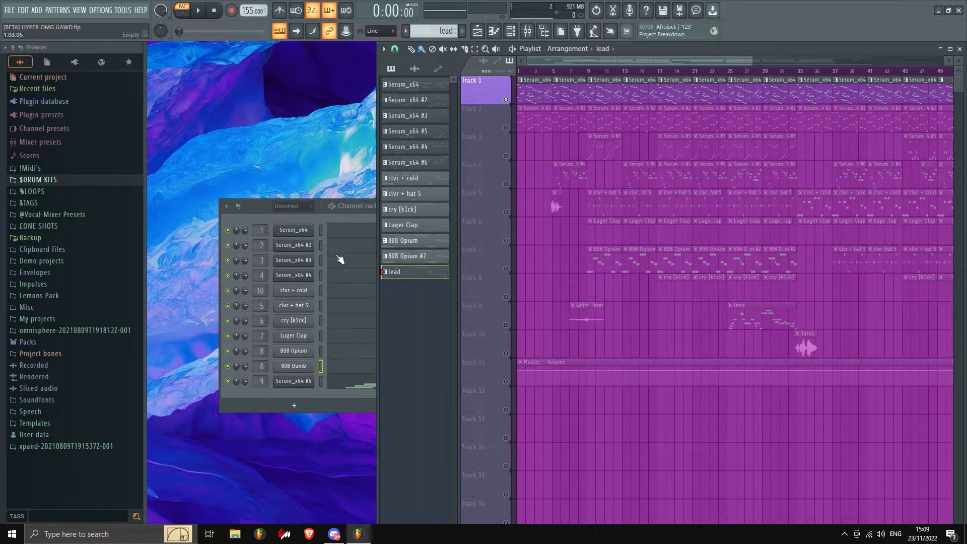
{"action": "left_click", "coordinate": [260, 210]}
{"action": "left_click", "coordinate": [384, 383]}
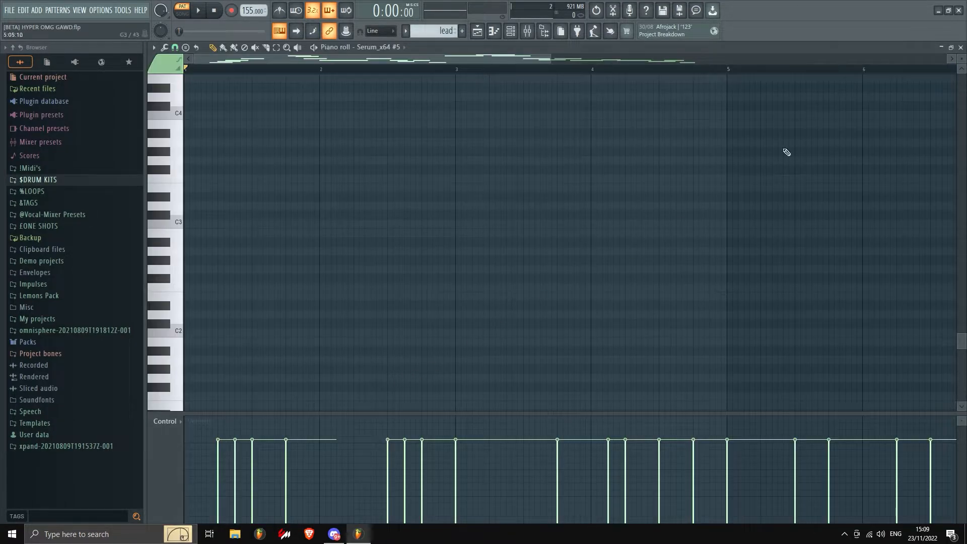
{"action": "left_click", "coordinate": [960, 47]}
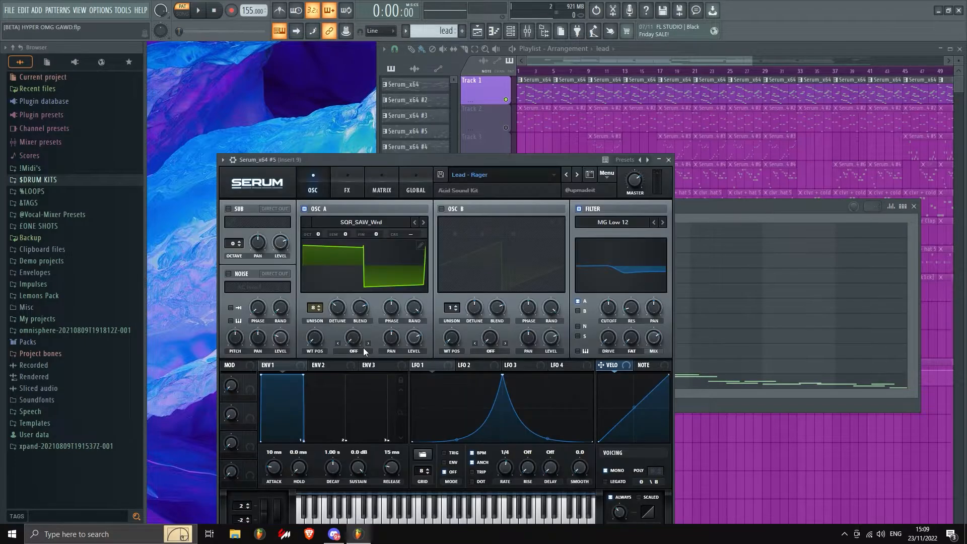
{"action": "left_click", "coordinate": [668, 160]}
Play the lead pattern's notes in the piano roll and widen the visible range to show the whole melody.
{"action": "left_click", "coordinate": [535, 392]}
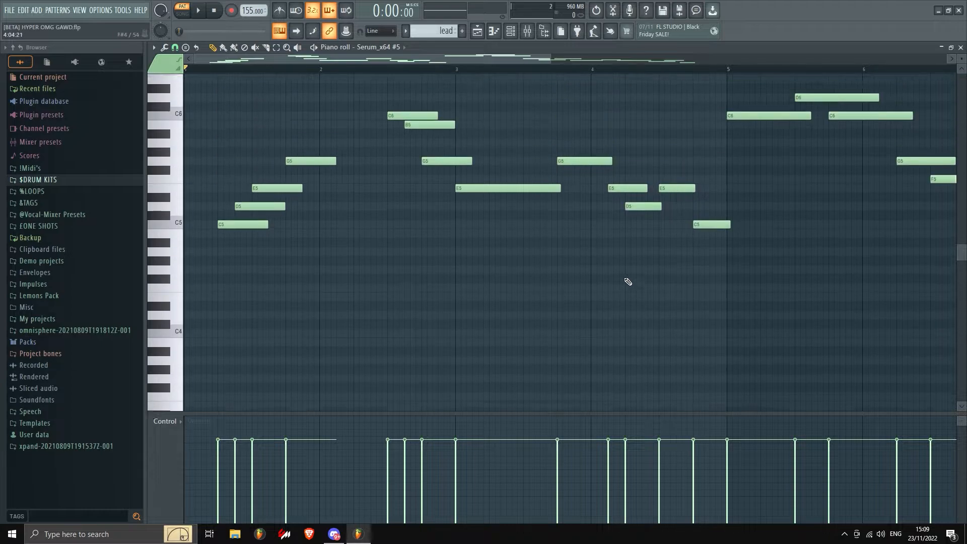
{"action": "key", "text": "space"}
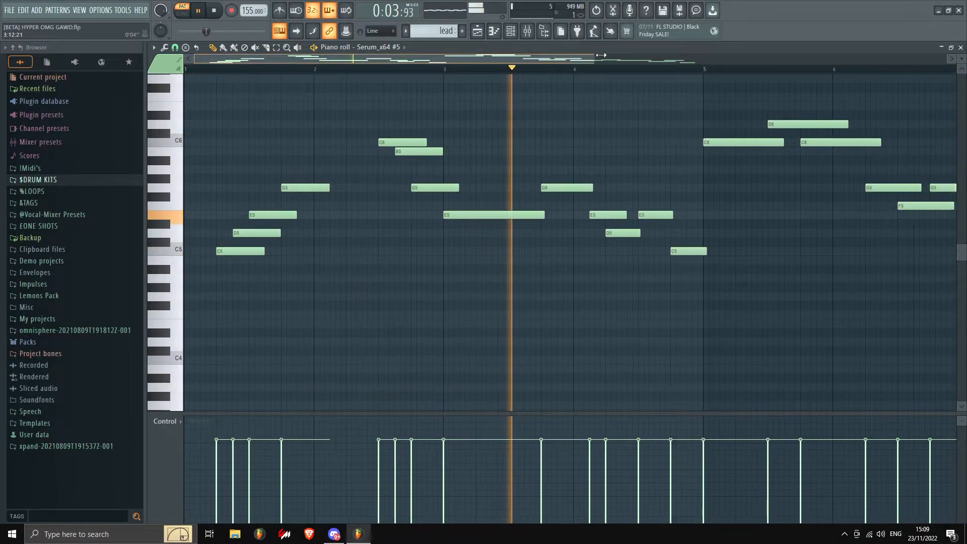
{"action": "scroll", "coordinate": [870, 83], "scroll_direction": "down", "scroll_amount": 2}
{"action": "key", "text": "space"}
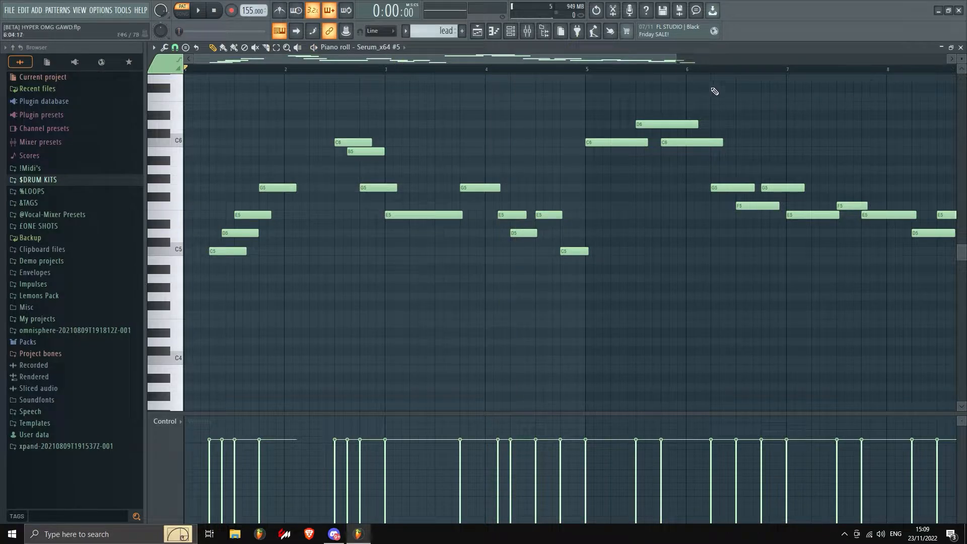
{"action": "left_click_drag", "start_coordinate": [675, 60], "coordinate": [740, 60]}
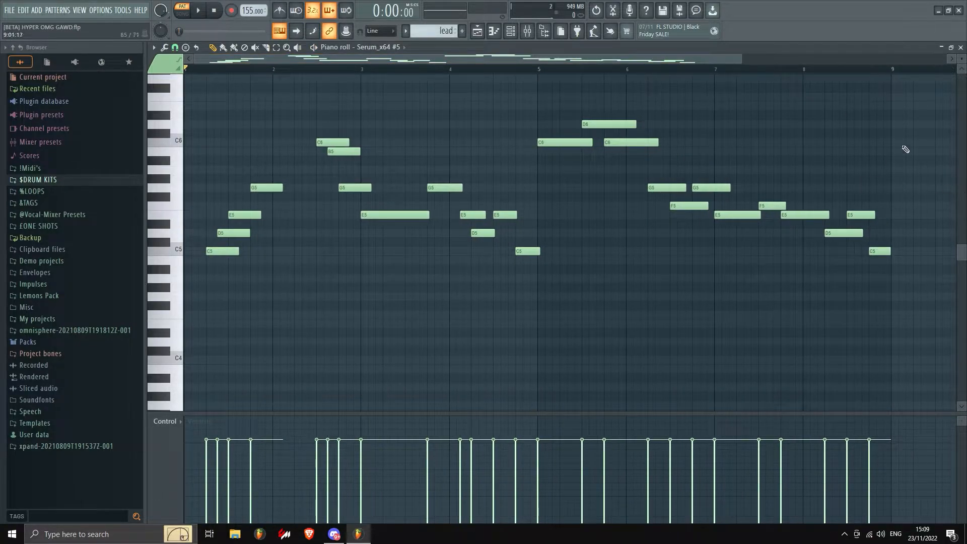
{"action": "key", "text": "F7"}
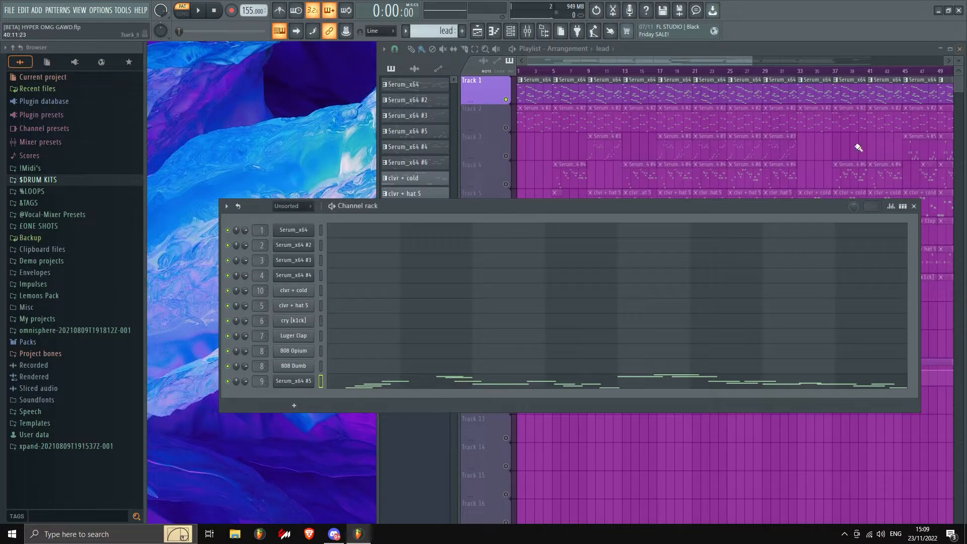
Select the Serum_x64 #5 pattern and unmute all the playlist tracks.
{"action": "left_click", "coordinate": [426, 134]}
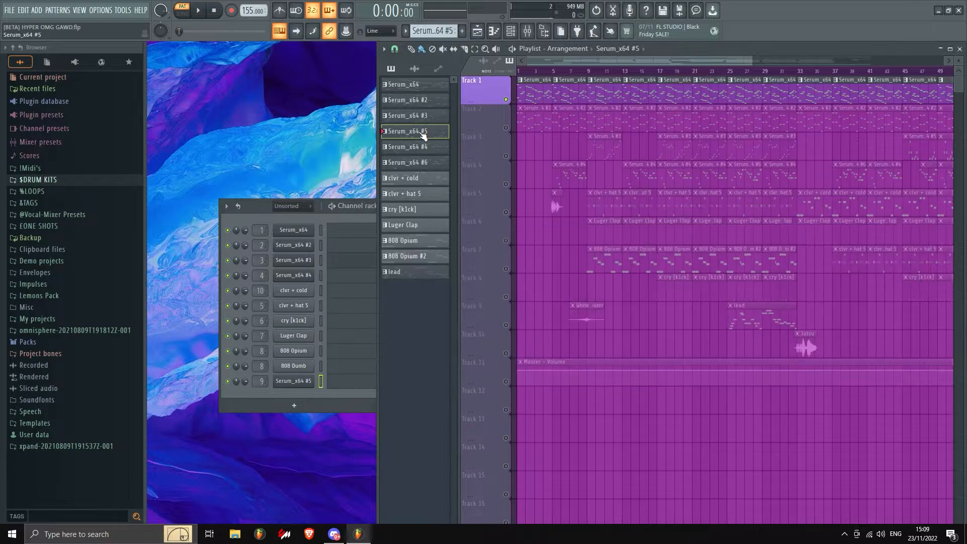
{"action": "right_click", "coordinate": [500, 128]}
{"action": "left_click", "coordinate": [482, 122]}
{"action": "right_click", "coordinate": [505, 128]}
{"action": "right_click", "coordinate": [505, 128]}
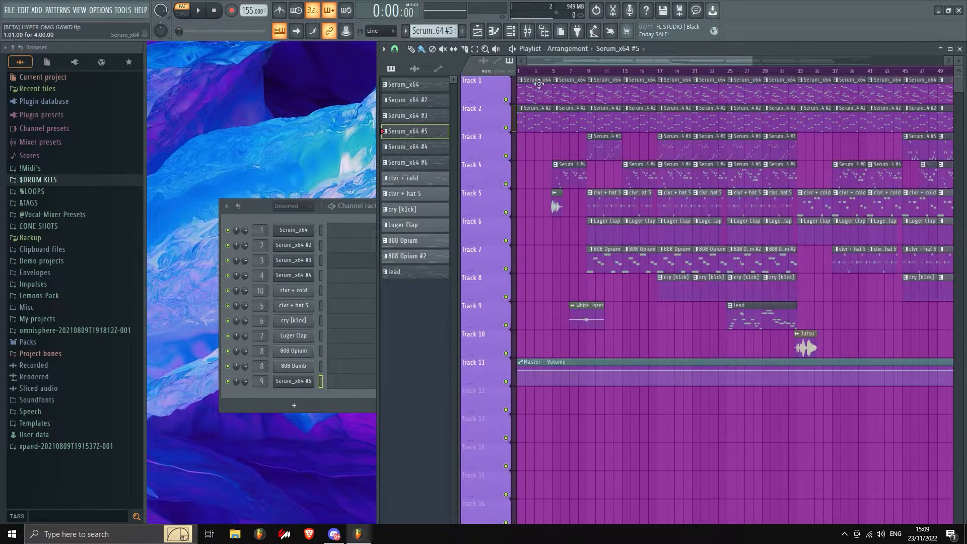
Inspect the Master track's effects in the mixer, viewing the Fruity parametric EQ and the Fruity soft clipper settings.
{"action": "left_click", "coordinate": [527, 31]}
{"action": "left_click", "coordinate": [211, 193]}
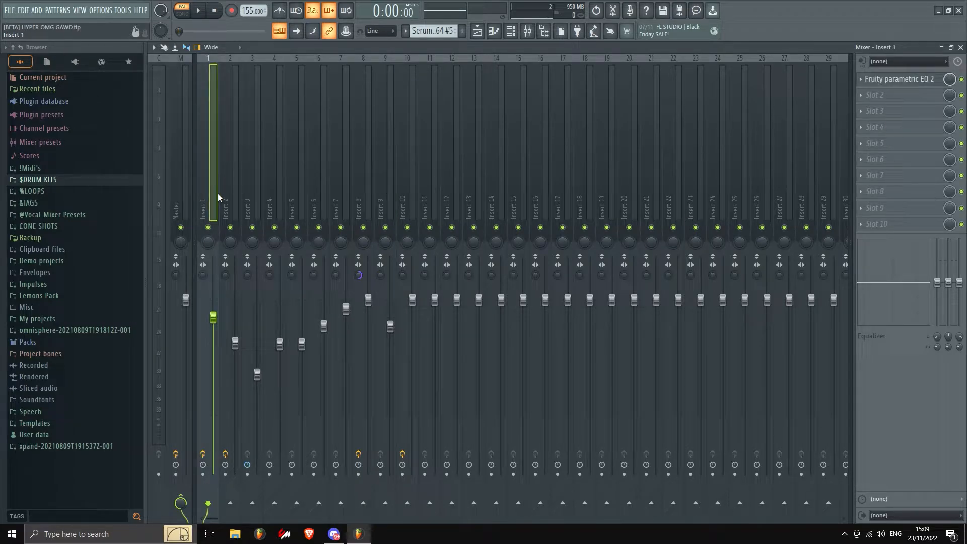
{"action": "left_click", "coordinate": [180, 186]}
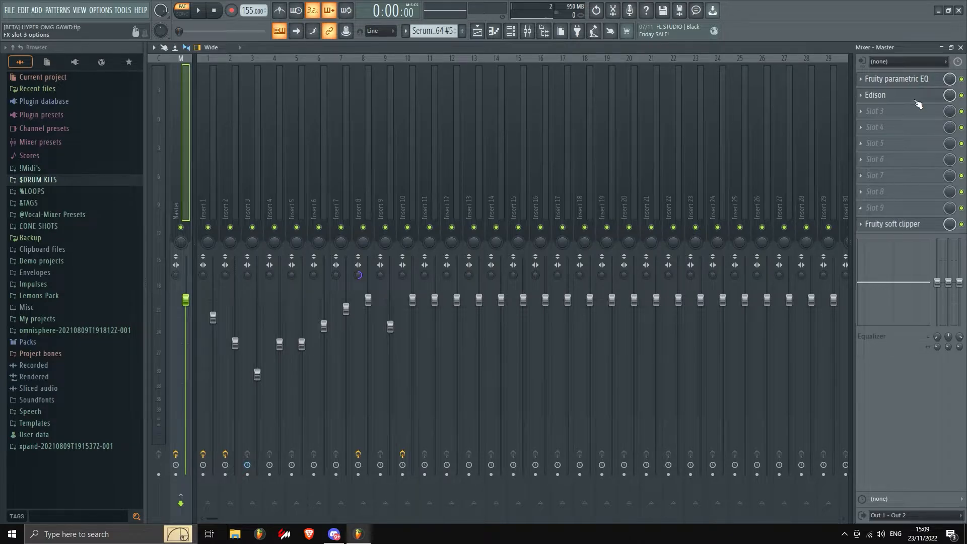
{"action": "left_click", "coordinate": [913, 81]}
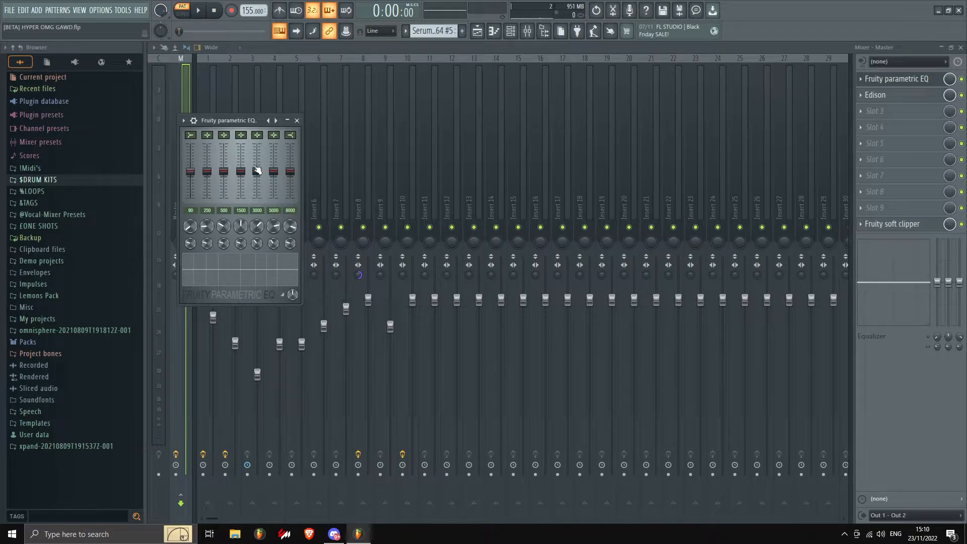
{"action": "left_click", "coordinate": [296, 121]}
{"action": "left_click", "coordinate": [888, 224]}
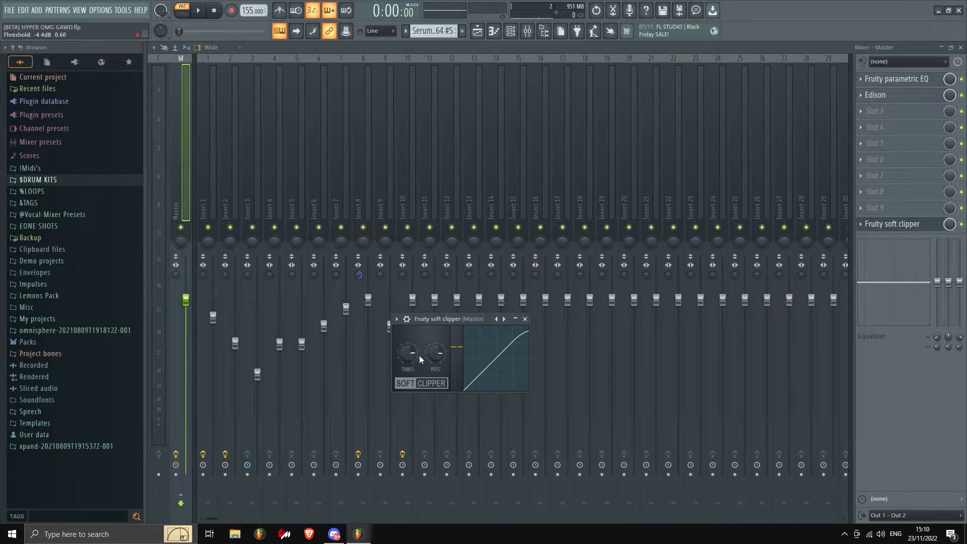
{"action": "left_click", "coordinate": [525, 319]}
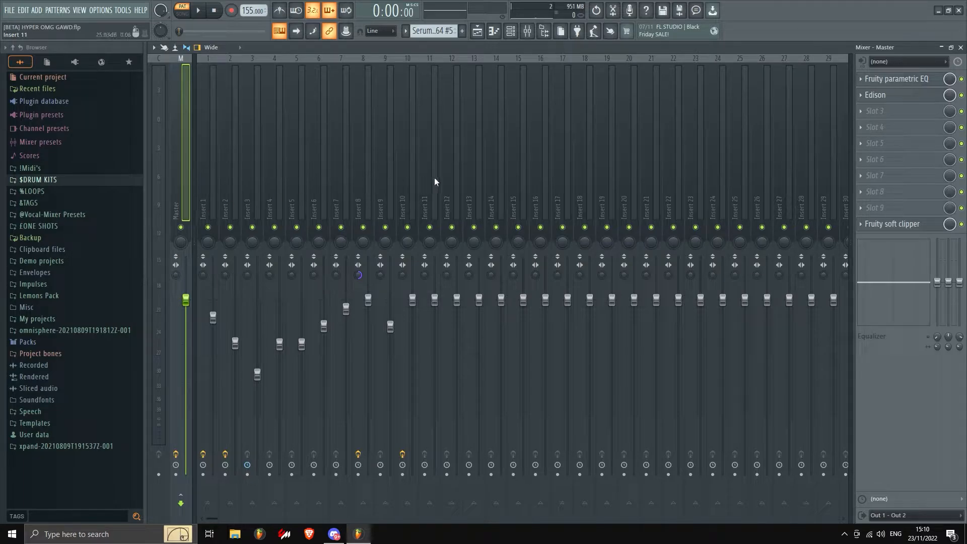
Play the Serum_x64 pattern while viewing the Fruity parametric EQ 2 curve on mixer Insert 1.
{"action": "left_click", "coordinate": [213, 189]}
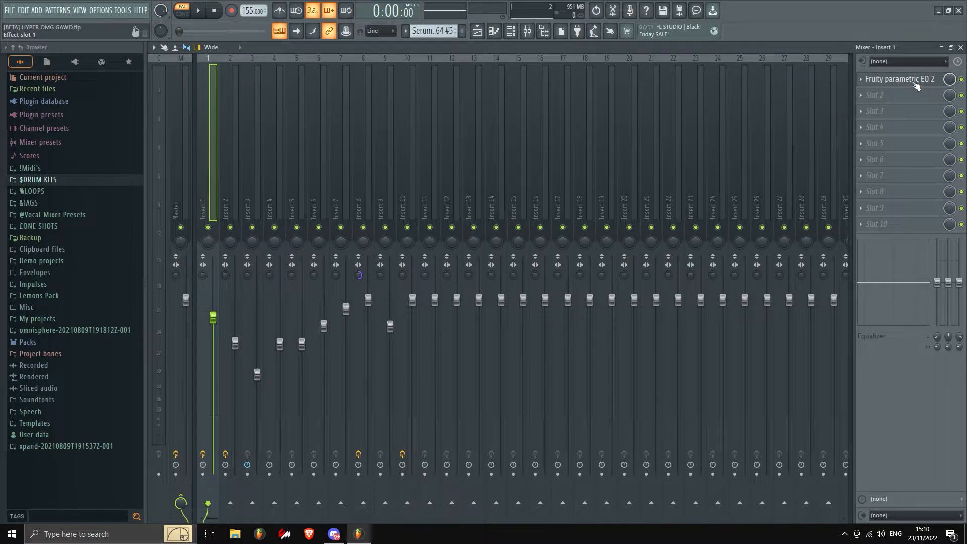
{"action": "left_click", "coordinate": [961, 47]}
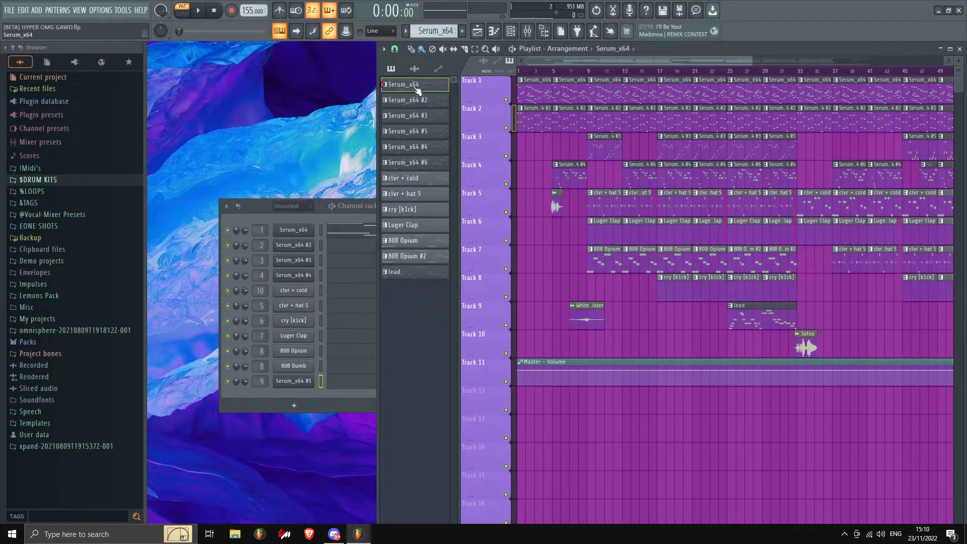
{"action": "key", "text": "space"}
{"action": "left_click", "coordinate": [527, 31]}
{"action": "left_click", "coordinate": [898, 78]}
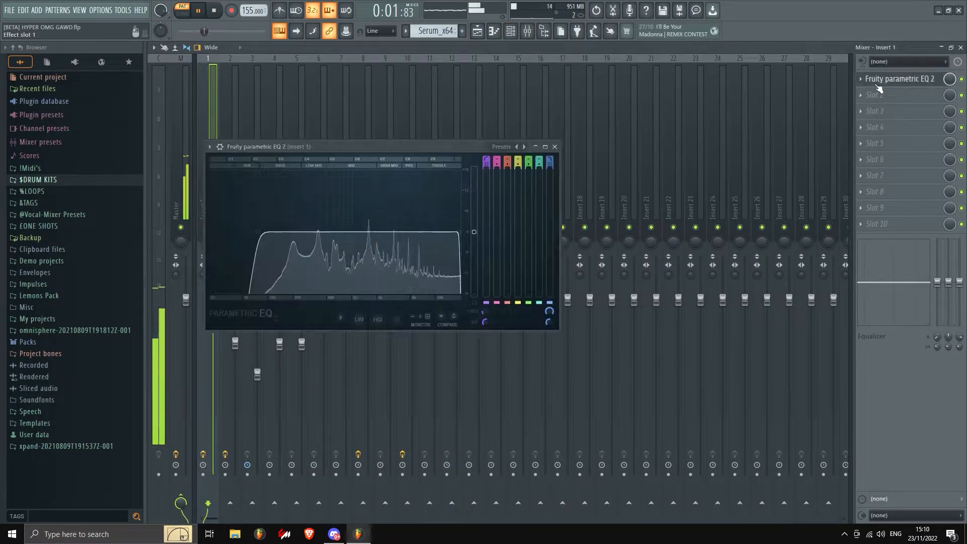
{"action": "left_click", "coordinate": [554, 147]}
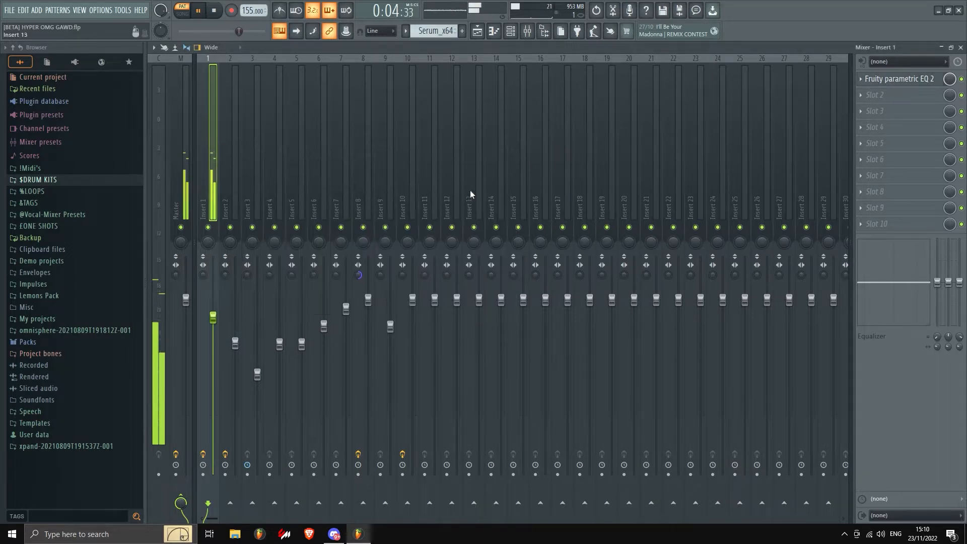
Play the arrangement in song mode from the beginning and view the Fruity parametric EQ 2 curve on mixer Insert 2.
{"action": "left_click", "coordinate": [235, 208]}
{"action": "left_click", "coordinate": [960, 47]}
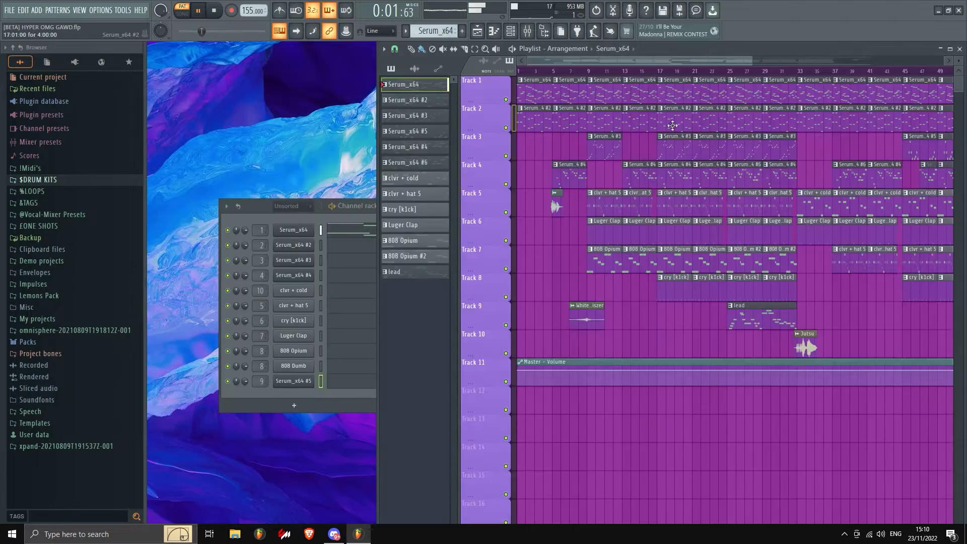
{"action": "key", "text": "space"}
{"action": "left_click", "coordinate": [528, 73]}
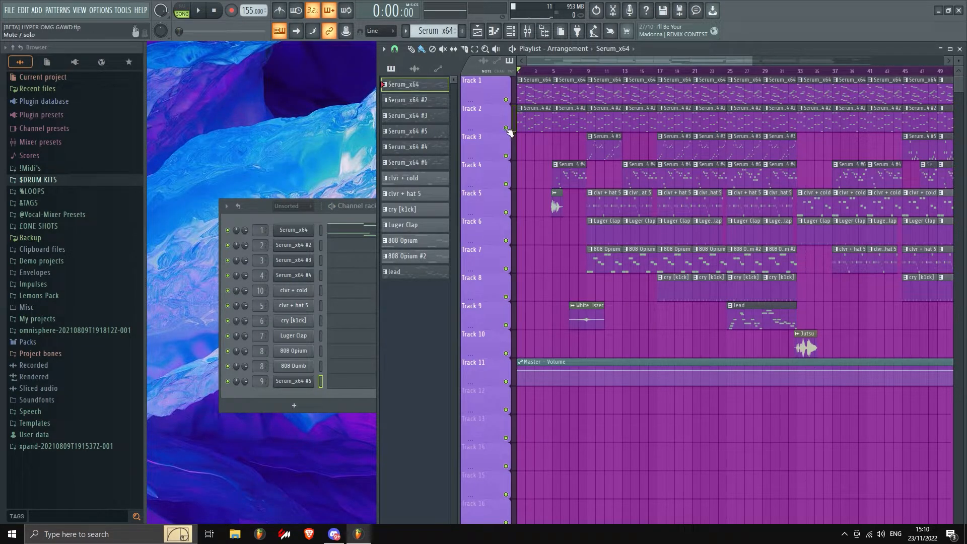
{"action": "key", "text": "space"}
{"action": "key", "text": "F9"}
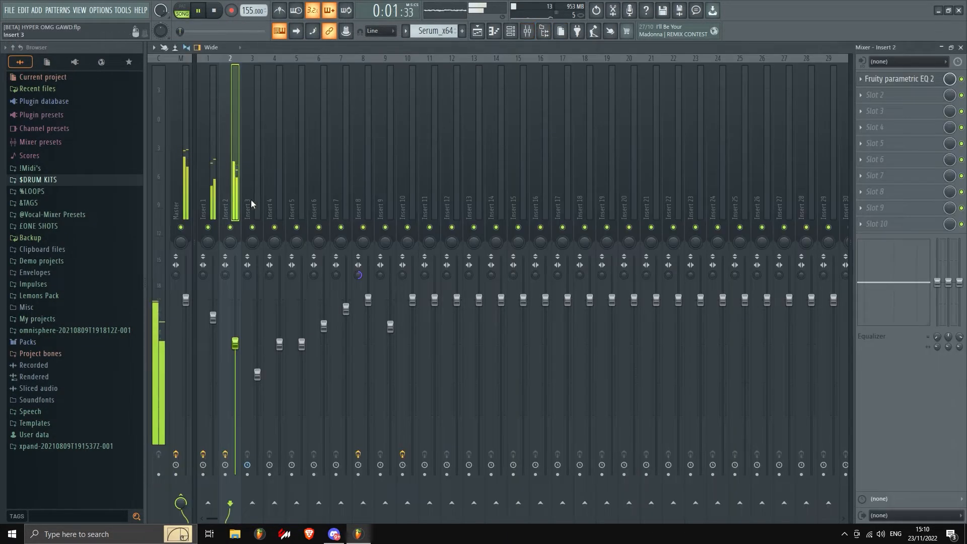
{"action": "key", "text": "space"}
{"action": "left_click", "coordinate": [899, 79]}
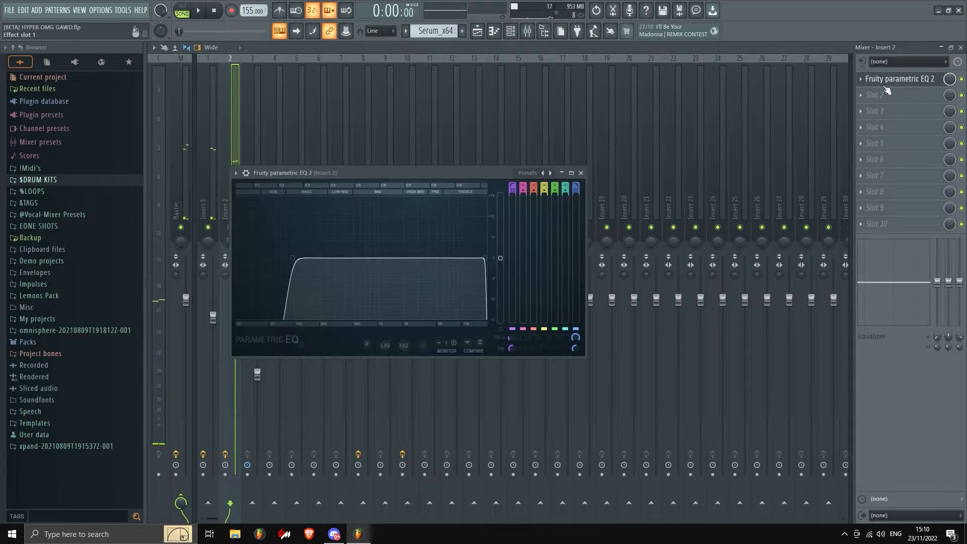
{"action": "left_click", "coordinate": [580, 173]}
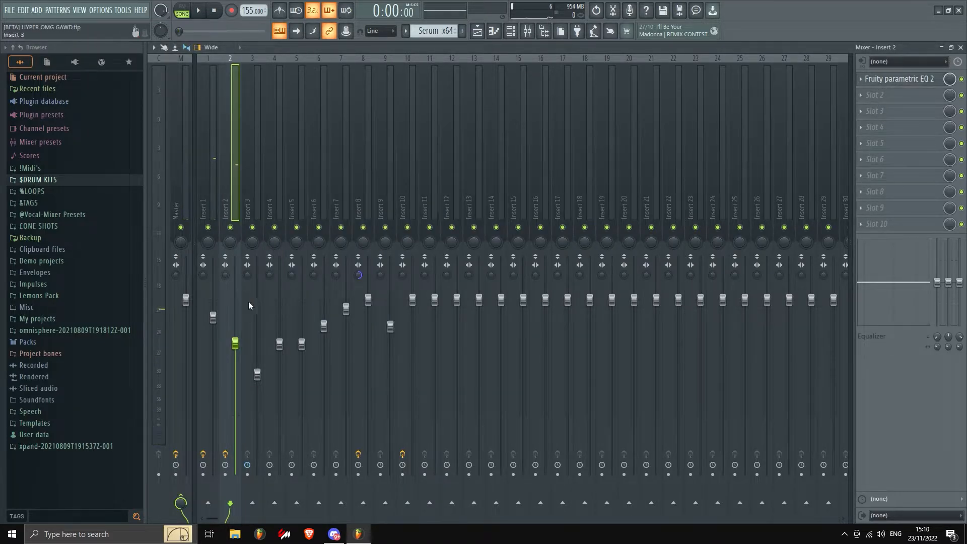
Play the arrangement briefly in song mode while viewing the effect slots of mixer Insert 3.
{"action": "left_click", "coordinate": [257, 193]}
{"action": "key", "text": "space"}
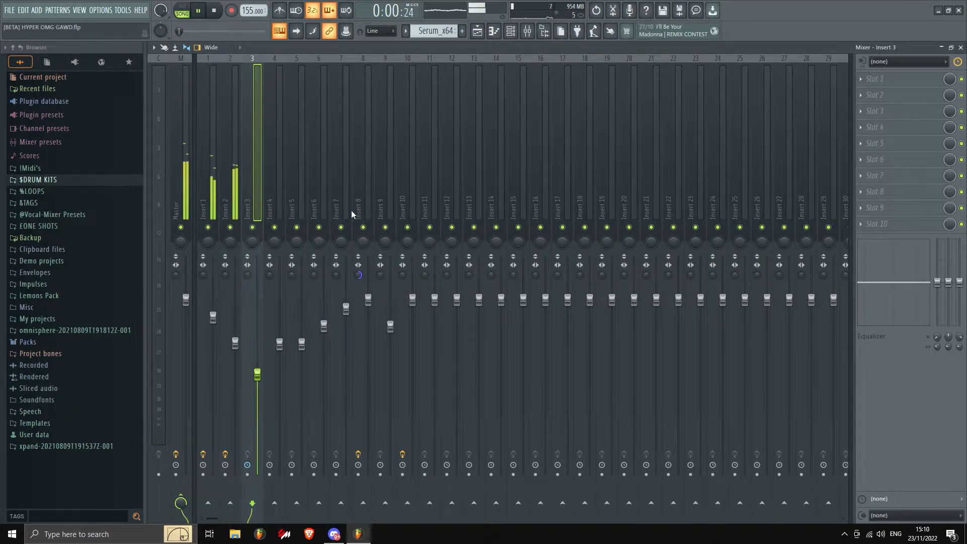
{"action": "key", "text": "space"}
{"action": "left_click", "coordinate": [527, 31]}
Select the Serum_x64 #3 pattern and play it in pattern mode while checking its level and effects on mixer Insert 3.
{"action": "left_click", "coordinate": [419, 103]}
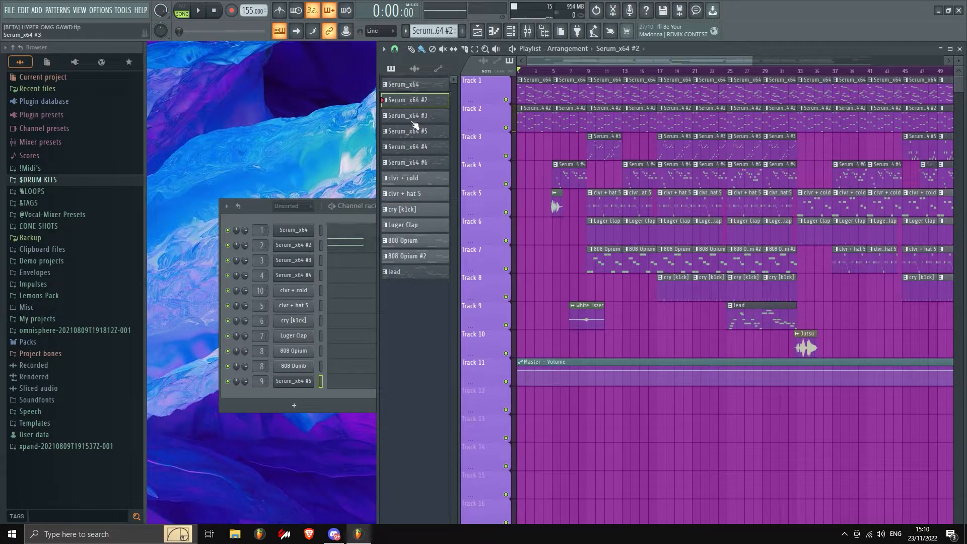
{"action": "left_click", "coordinate": [415, 116]}
{"action": "key", "text": "space"}
{"action": "left_click", "coordinate": [182, 11]}
{"action": "key", "text": "space"}
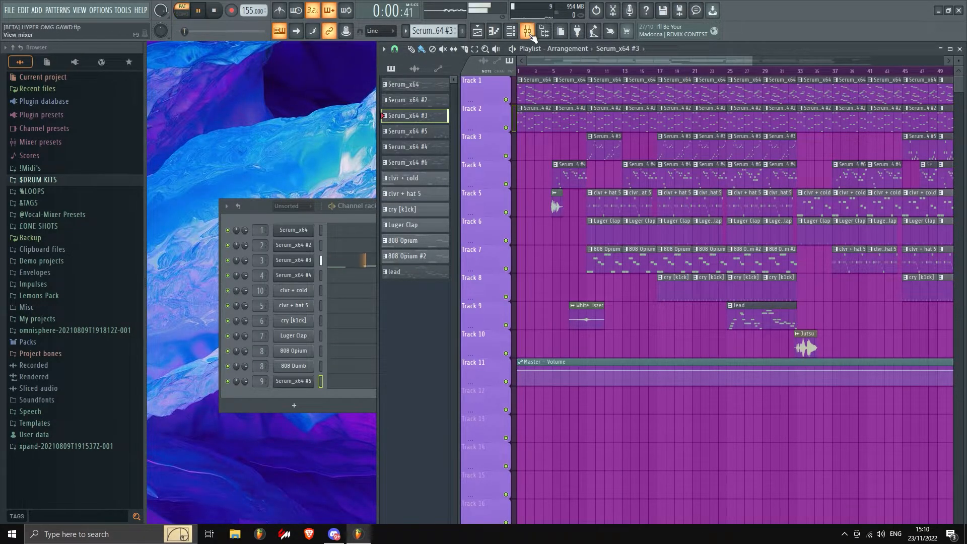
{"action": "left_click", "coordinate": [527, 31]}
{"action": "key", "text": "space"}
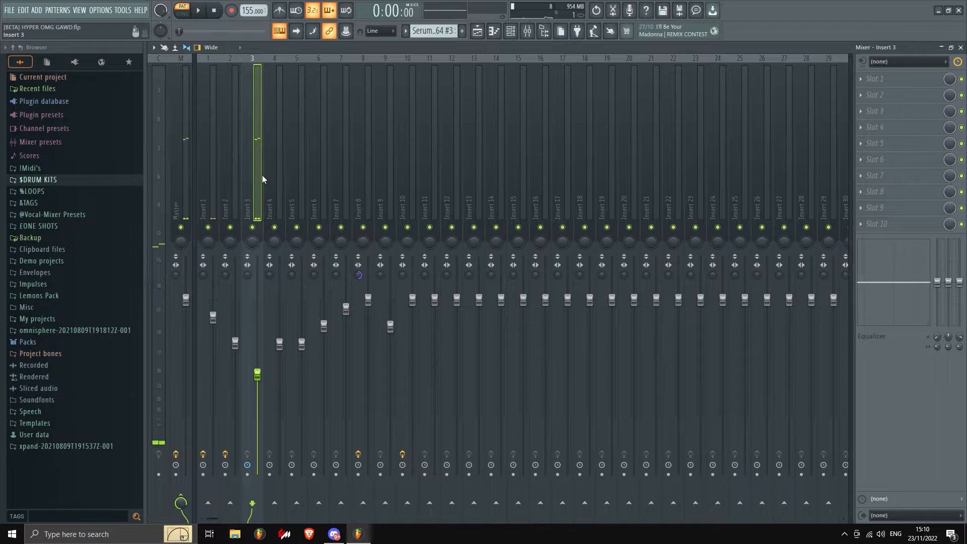
{"action": "key", "text": "space"}
View mixer Insert 4, select the Serum_x64 #4 pattern and play it with that mixer track shown.
{"action": "left_click", "coordinate": [276, 242]}
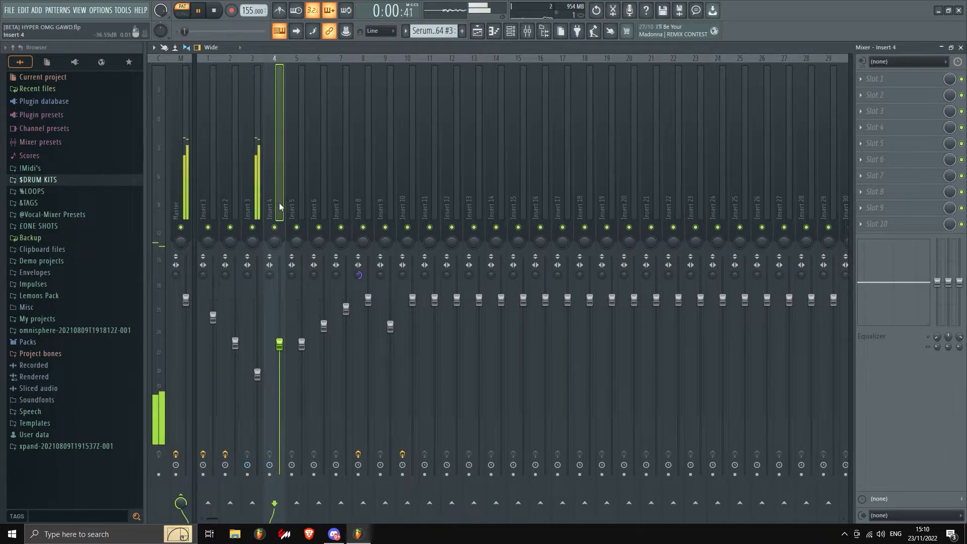
{"action": "key", "text": "space"}
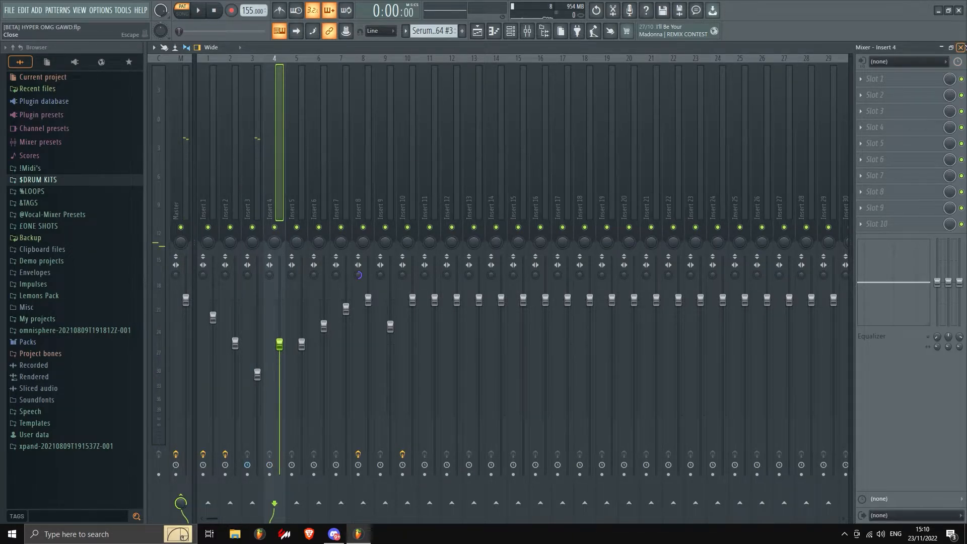
{"action": "left_click", "coordinate": [960, 46]}
{"action": "left_click", "coordinate": [416, 147]}
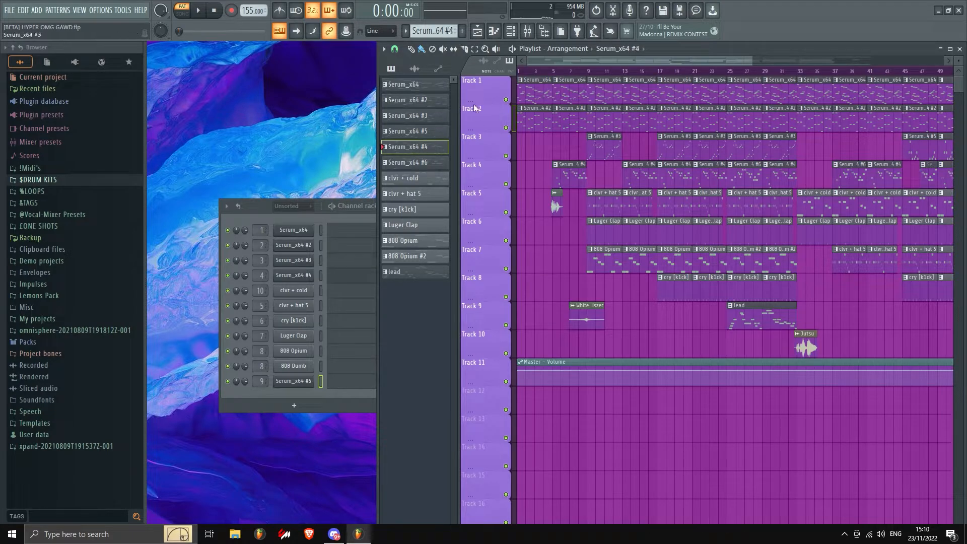
{"action": "left_click", "coordinate": [527, 35]}
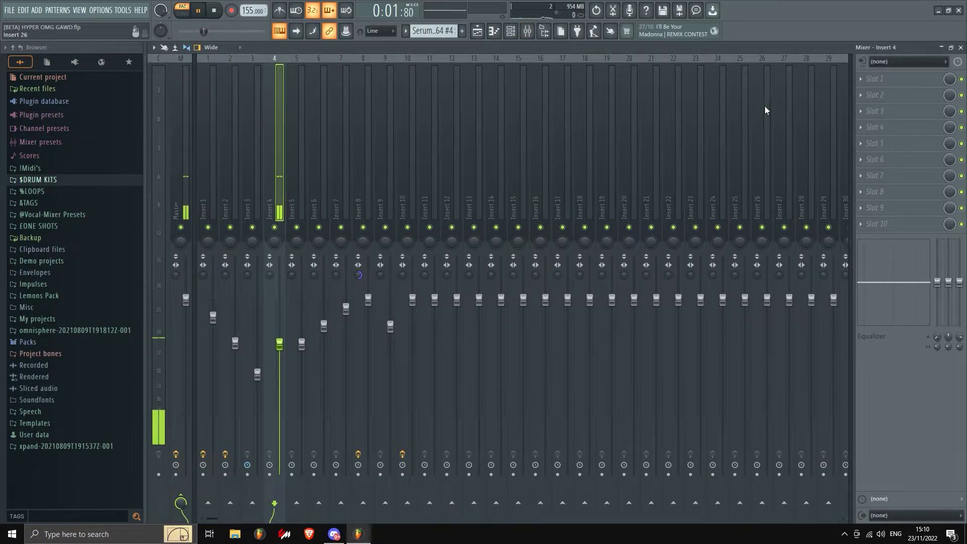
Add Fruity Parametric EQ 2 to Insert 4 with the 20Hz - 18kHz cut preset and lower its band 7 low pass to about 15375 Hz.
{"action": "left_click", "coordinate": [896, 97]}
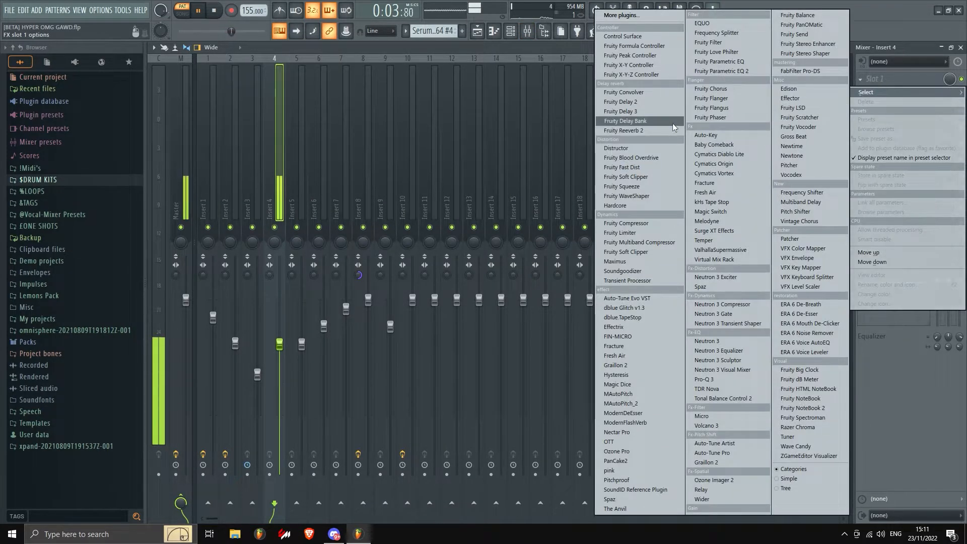
{"action": "left_click", "coordinate": [741, 73]}
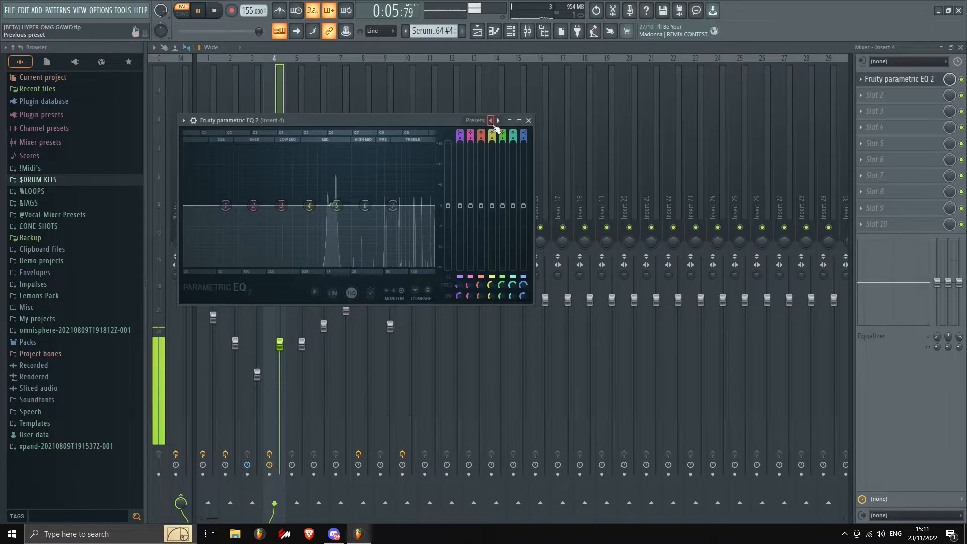
{"action": "left_click", "coordinate": [472, 121]}
{"action": "left_click", "coordinate": [492, 156]}
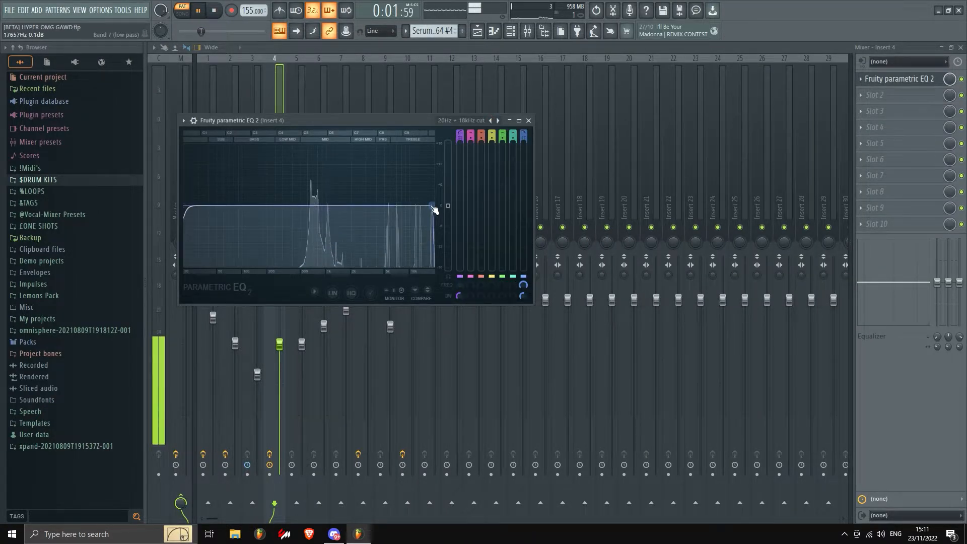
{"action": "left_click_drag", "start_coordinate": [434, 205], "coordinate": [424, 206]}
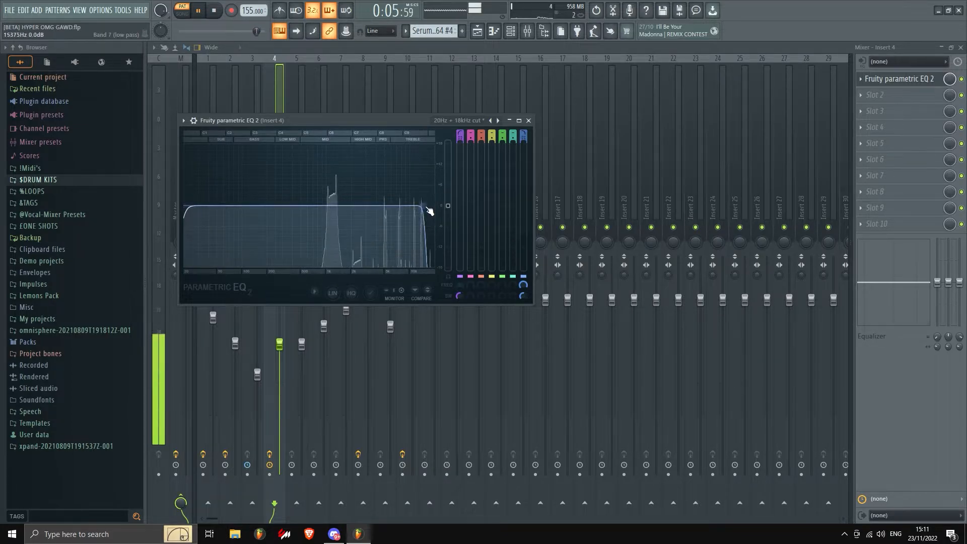
{"action": "left_click", "coordinate": [530, 121]}
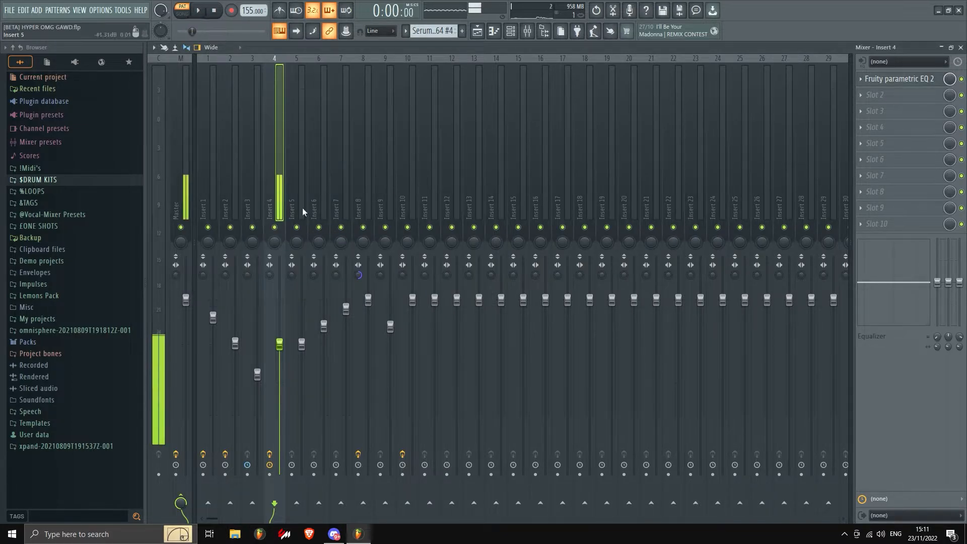
Select the clvr + cold pattern and play it while locating its mixer track, Insert 10, and viewing its effects.
{"action": "left_click", "coordinate": [301, 214]}
{"action": "left_click", "coordinate": [960, 47]}
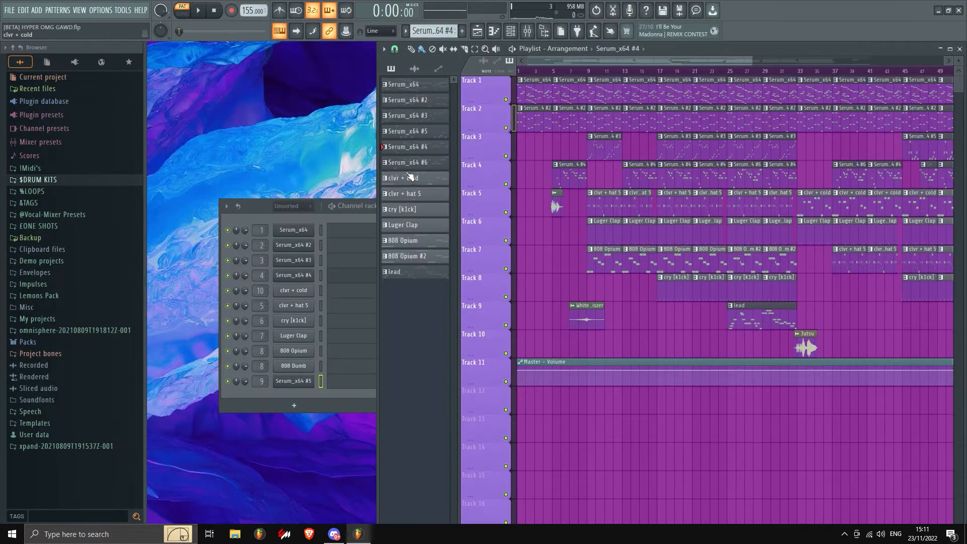
{"action": "key", "text": "space"}
{"action": "left_click", "coordinate": [414, 180]}
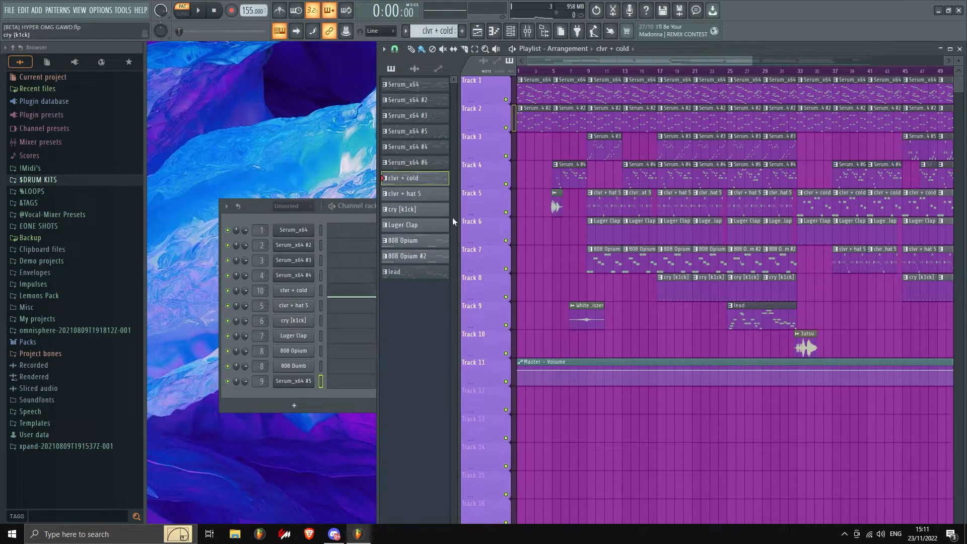
{"action": "left_click", "coordinate": [527, 31]}
{"action": "left_click", "coordinate": [318, 201]}
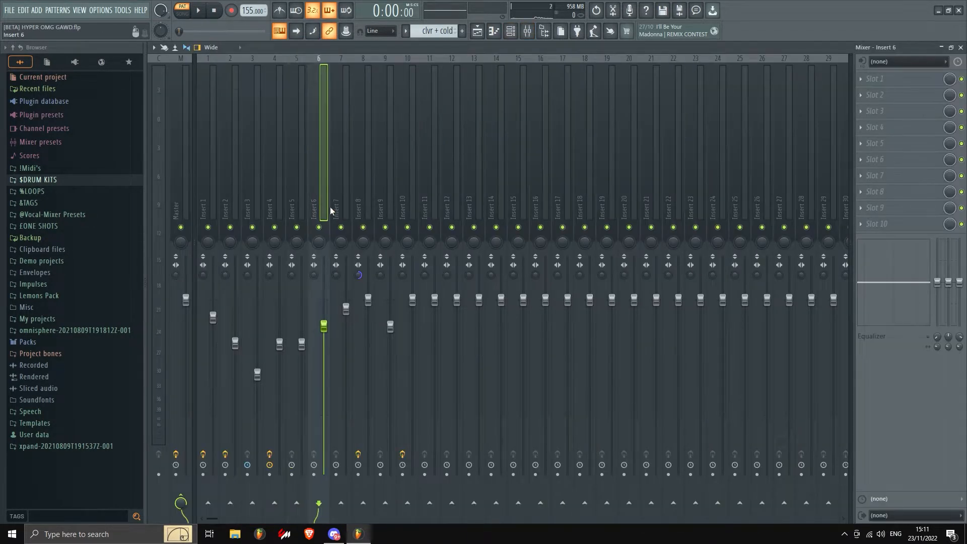
{"action": "key", "text": "space"}
{"action": "left_click", "coordinate": [412, 201]}
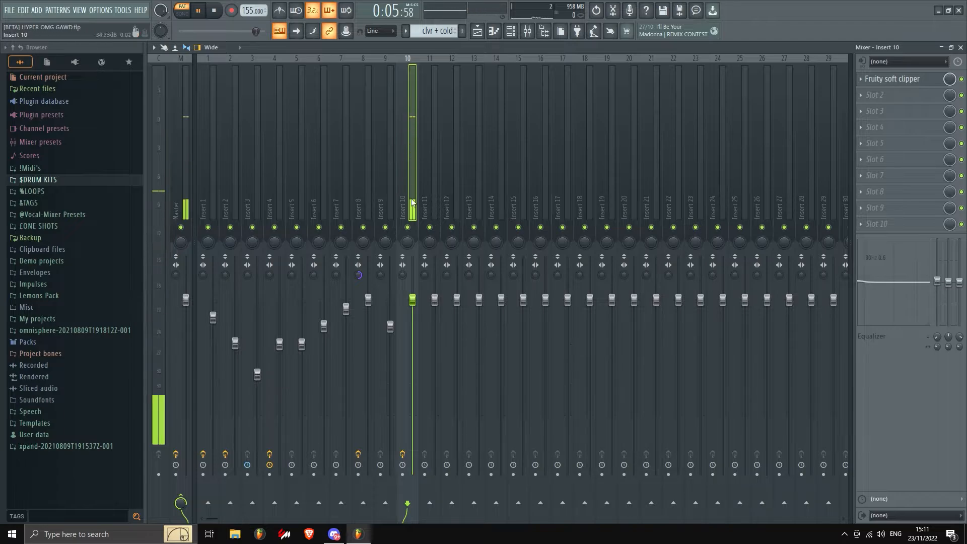
{"action": "key", "text": "space"}
{"action": "left_click", "coordinate": [961, 47]}
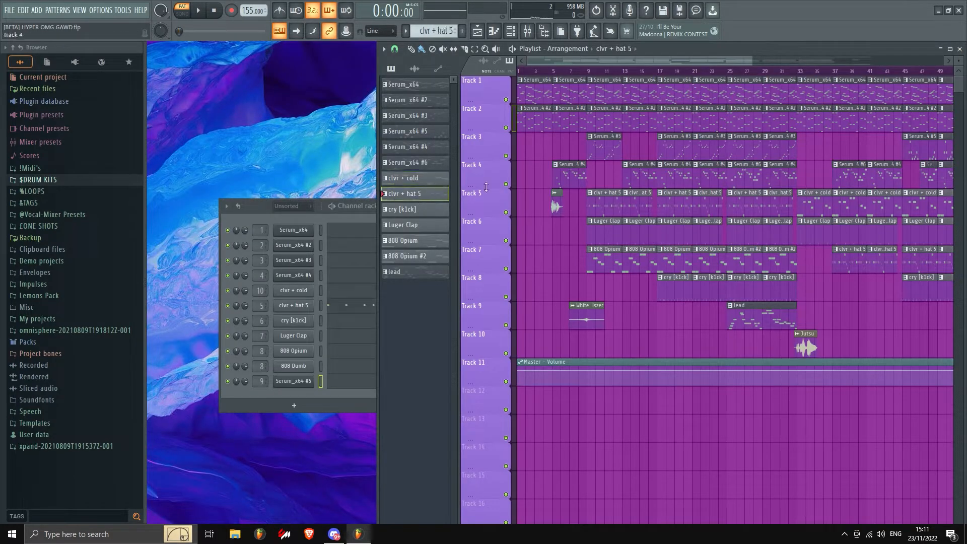
Play the clvr + hat 5 pattern and view the effect slots of mixer Insert 5.
{"action": "left_click", "coordinate": [527, 30]}
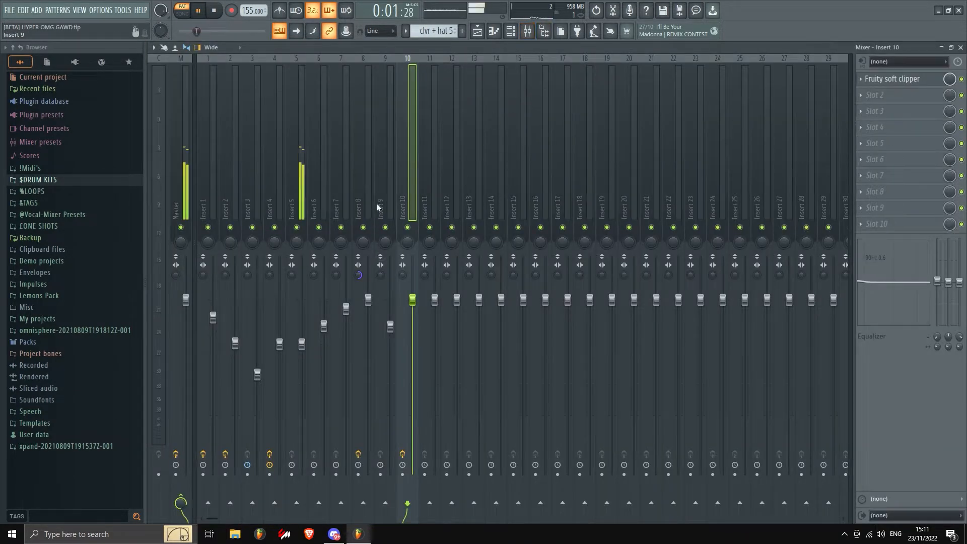
{"action": "left_click", "coordinate": [294, 202]}
{"action": "left_click", "coordinate": [961, 47]}
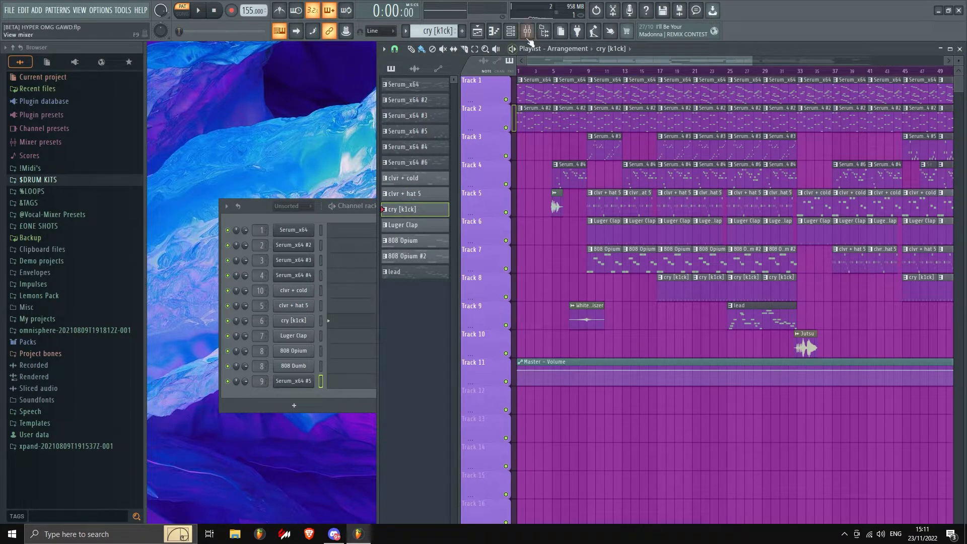
Play the cry [k1ck] pattern and view the effect slots of mixer Insert 6.
{"action": "left_click", "coordinate": [528, 41]}
{"action": "key", "text": "space"}
{"action": "left_click", "coordinate": [319, 174]}
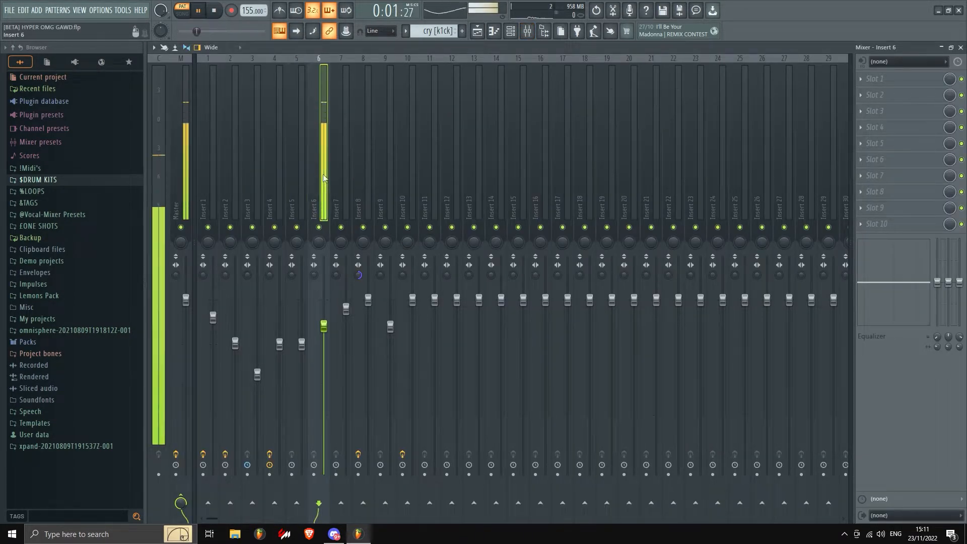
{"action": "left_click", "coordinate": [960, 48]}
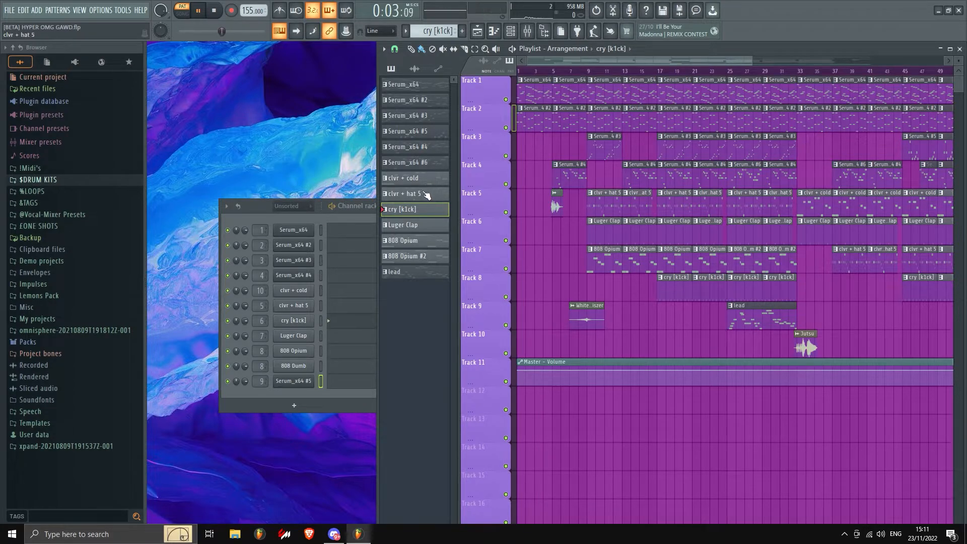
View the Luger Clap steps in the channel rack, play the pattern and check the effects on mixer Insert 7.
{"action": "left_click", "coordinate": [283, 206]}
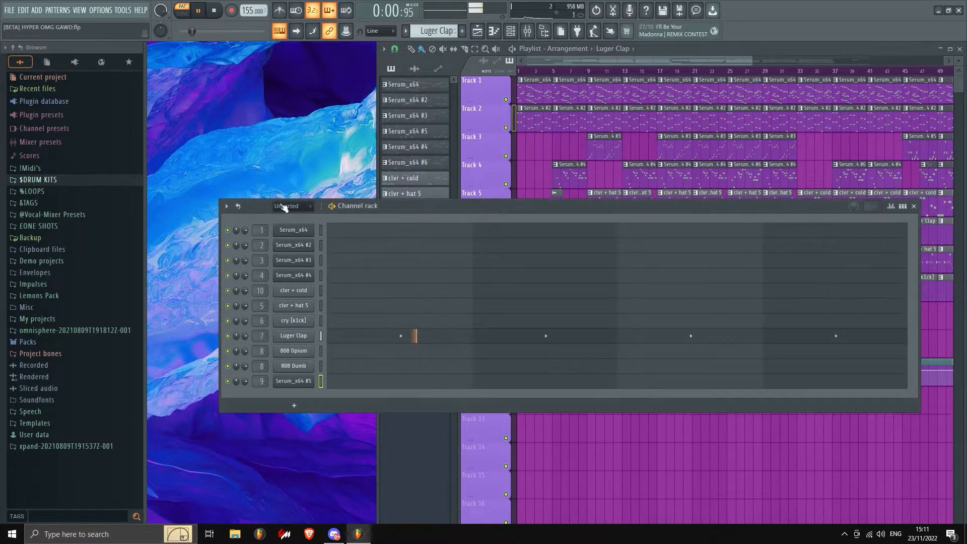
{"action": "key", "text": "F9"}
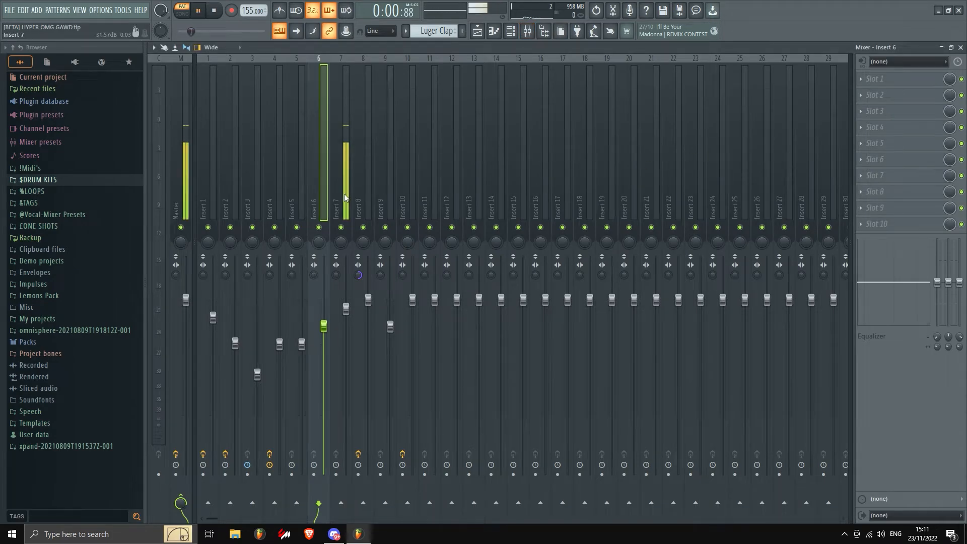
{"action": "left_click", "coordinate": [345, 197]}
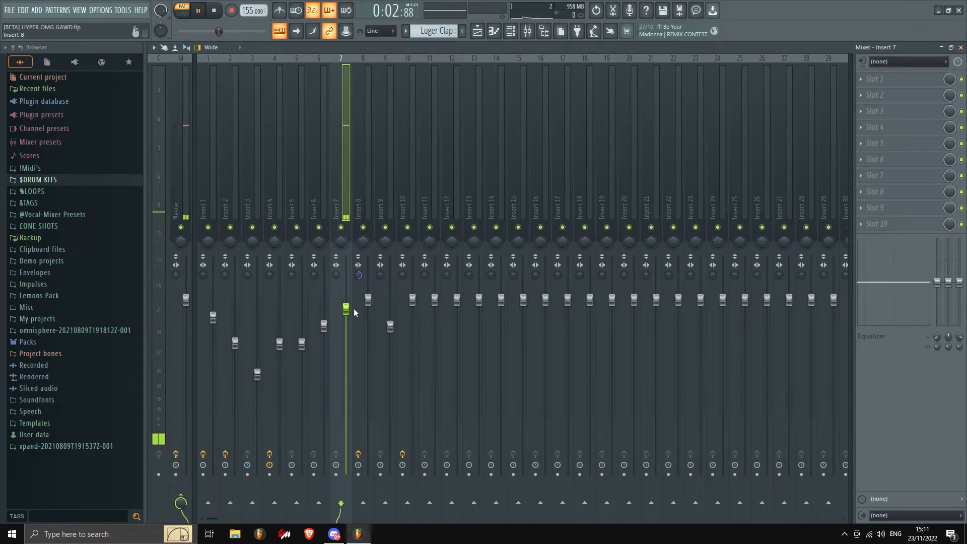
{"action": "key", "text": "F9"}
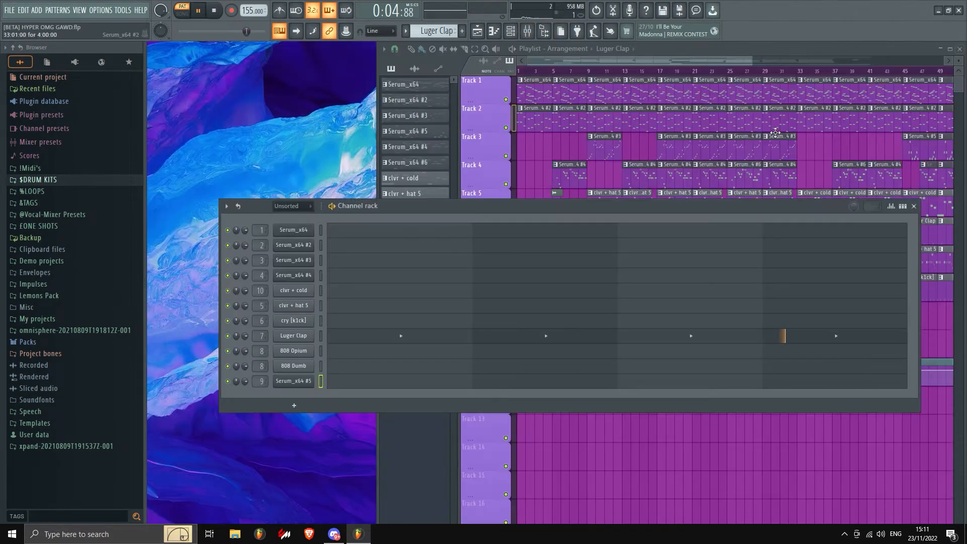
Play the 808 Opium pattern and view the Fruity soft clipper settings on mixer Insert 8.
{"action": "left_click", "coordinate": [423, 179]}
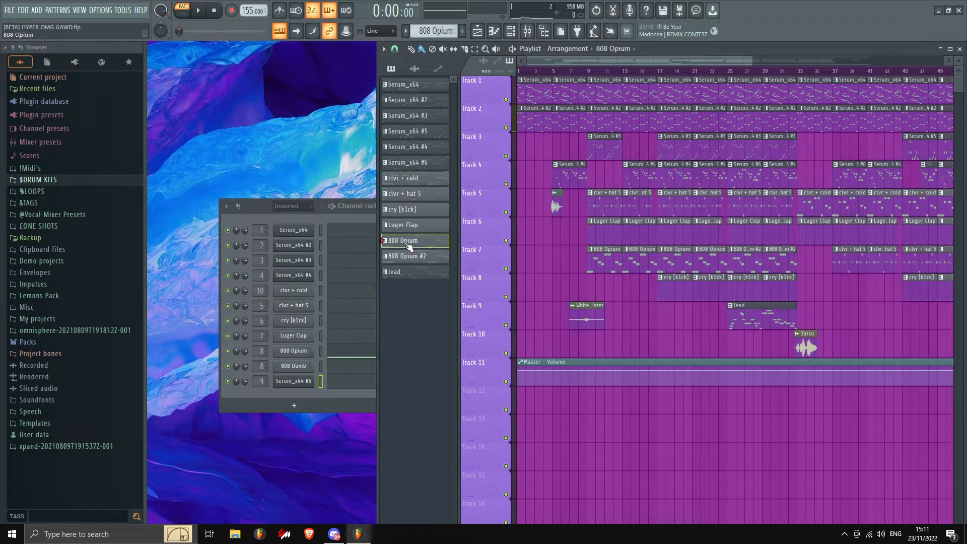
{"action": "left_click", "coordinate": [533, 33]}
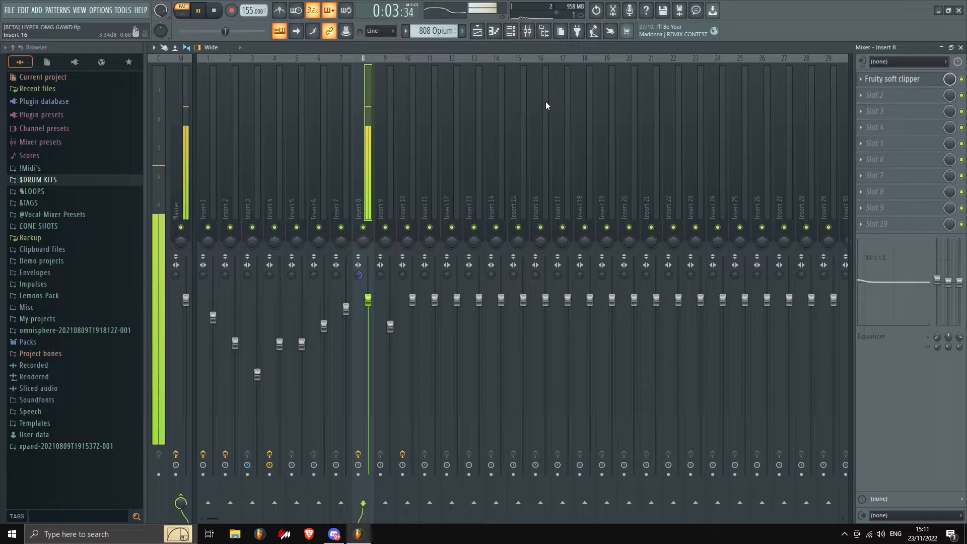
{"action": "key", "text": "space"}
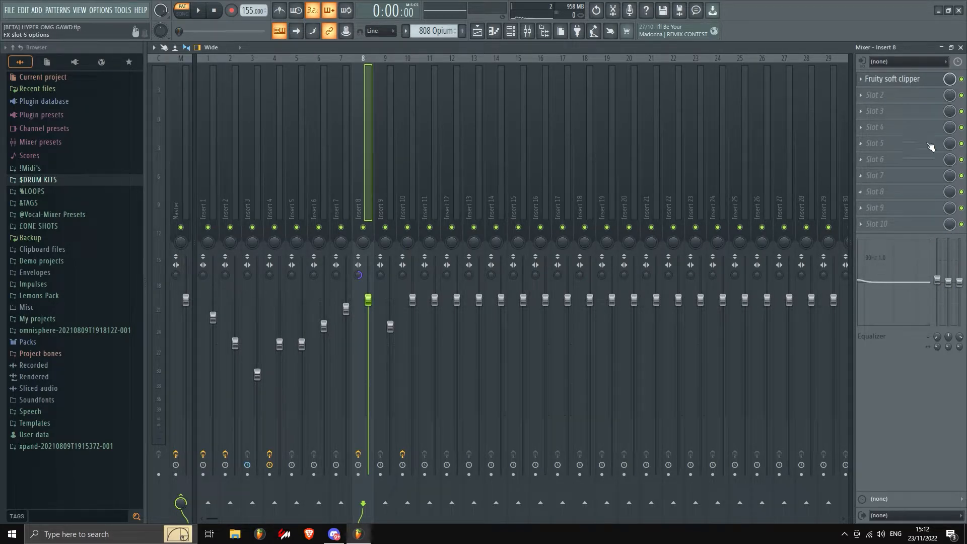
{"action": "left_click", "coordinate": [896, 78]}
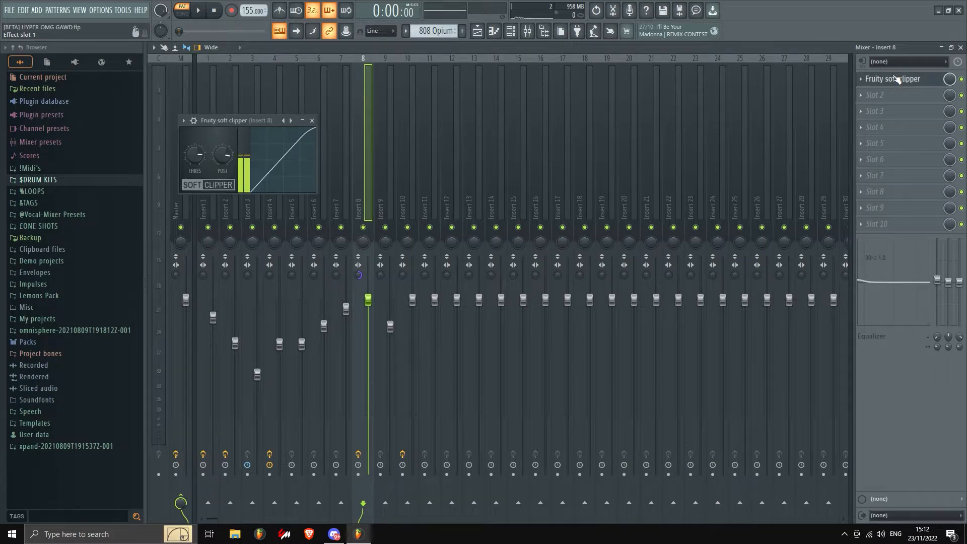
{"action": "left_click", "coordinate": [316, 117]}
{"action": "left_click", "coordinate": [961, 47]}
Play the lead pattern and view the effect slots of mixer Insert 9.
{"action": "key", "text": "space"}
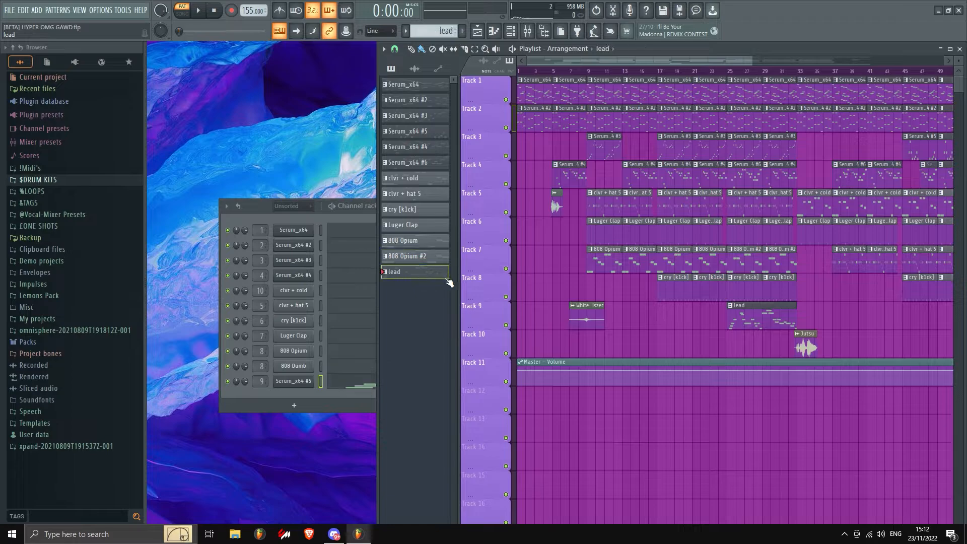
{"action": "left_click", "coordinate": [527, 33]}
{"action": "left_click", "coordinate": [393, 201]}
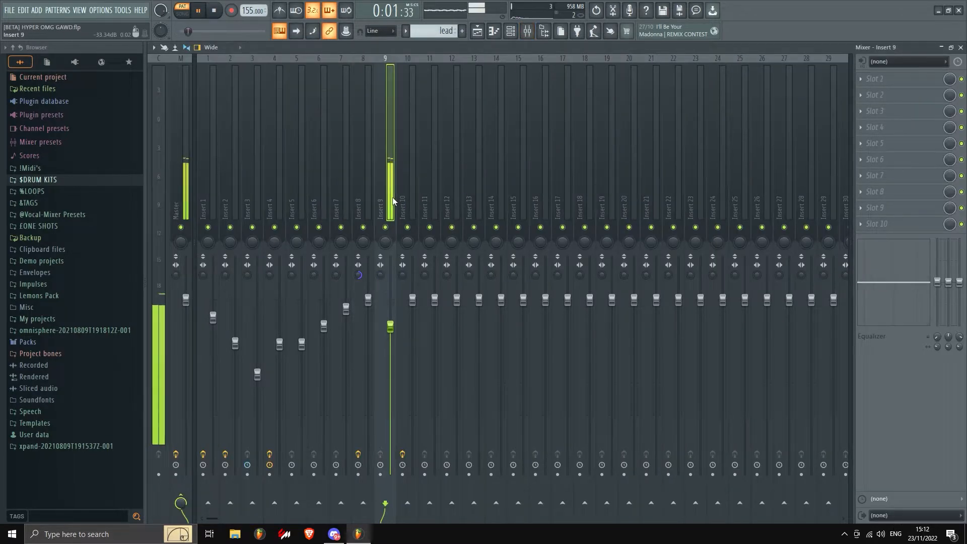
{"action": "left_click", "coordinate": [961, 47]}
{"action": "key", "text": "space"}
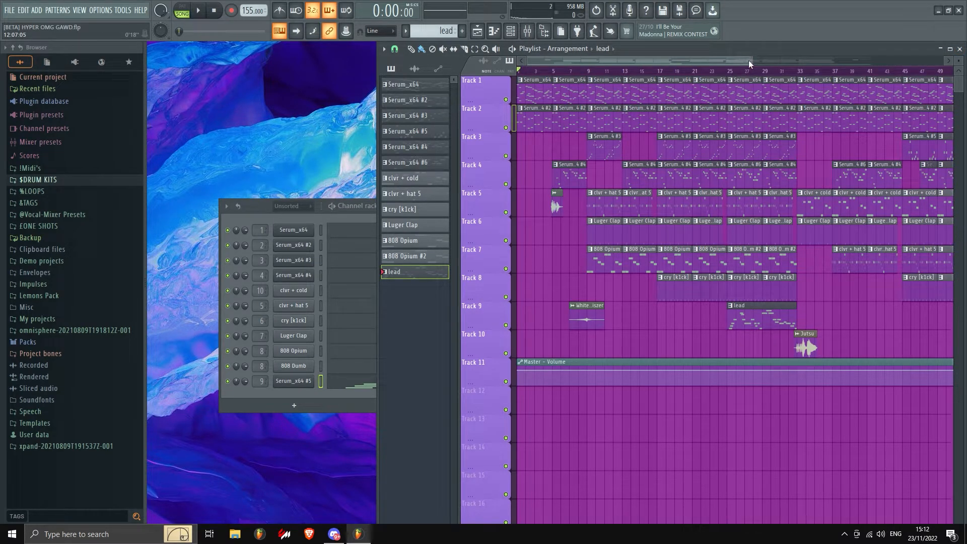
Play the full arrangement in song mode from the beginning while viewing all its clips in the playlist.
{"action": "left_click_drag", "start_coordinate": [748, 59], "coordinate": [948, 49]}
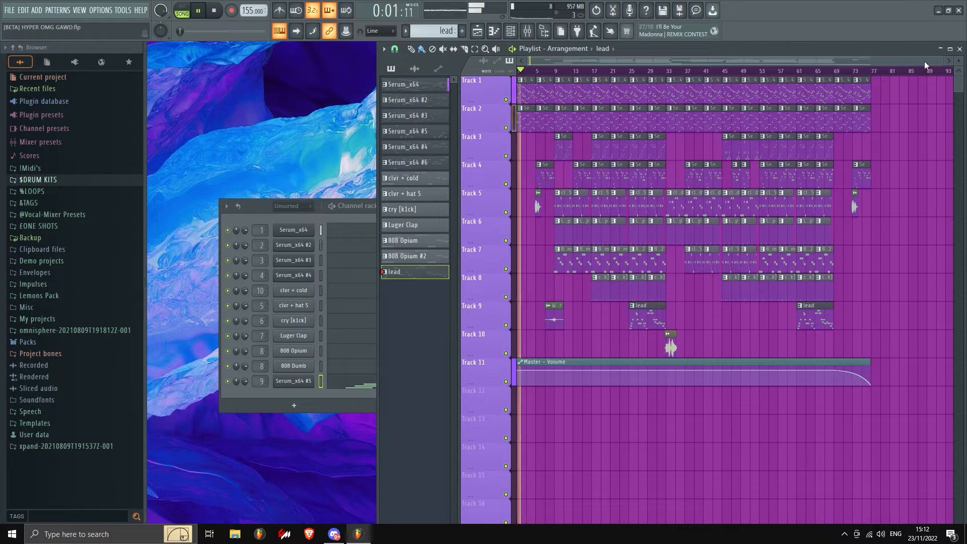
{"action": "left_click_drag", "start_coordinate": [926, 61], "coordinate": [697, 49]}
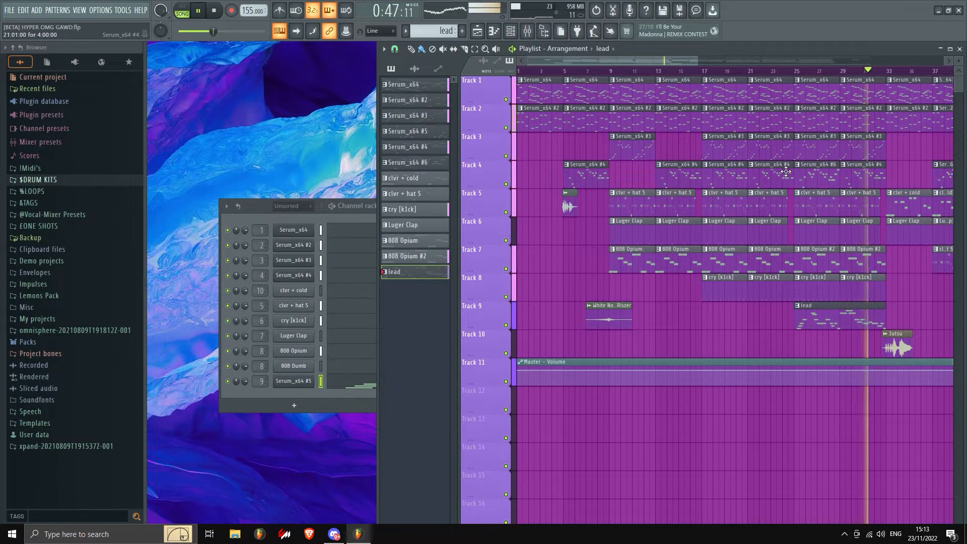
Keep the song playing while viewing the playlist clips from about bar 30 through the section starting at bar 53, and stop playback.
{"action": "left_click_drag", "start_coordinate": [670, 59], "coordinate": [712, 60]}
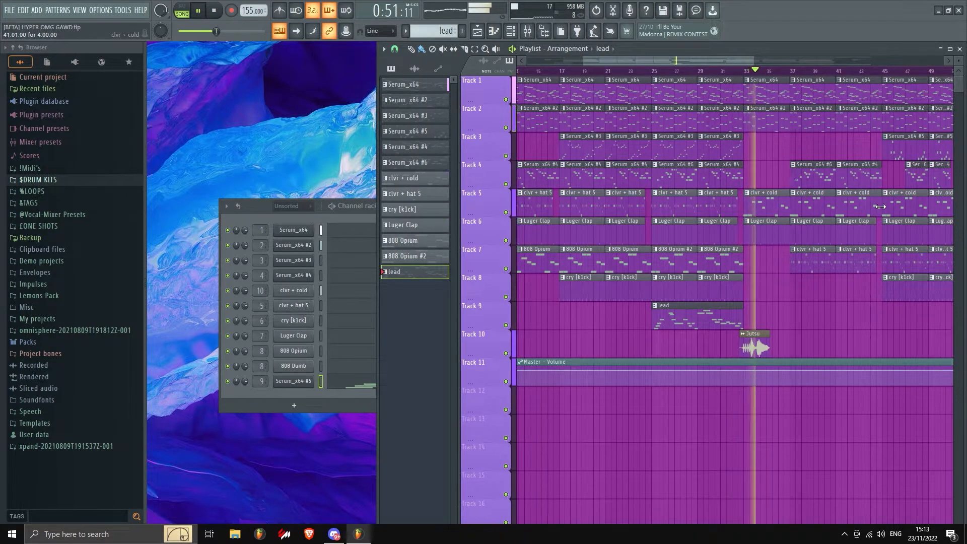
{"action": "left_click_drag", "start_coordinate": [648, 60], "coordinate": [661, 59]}
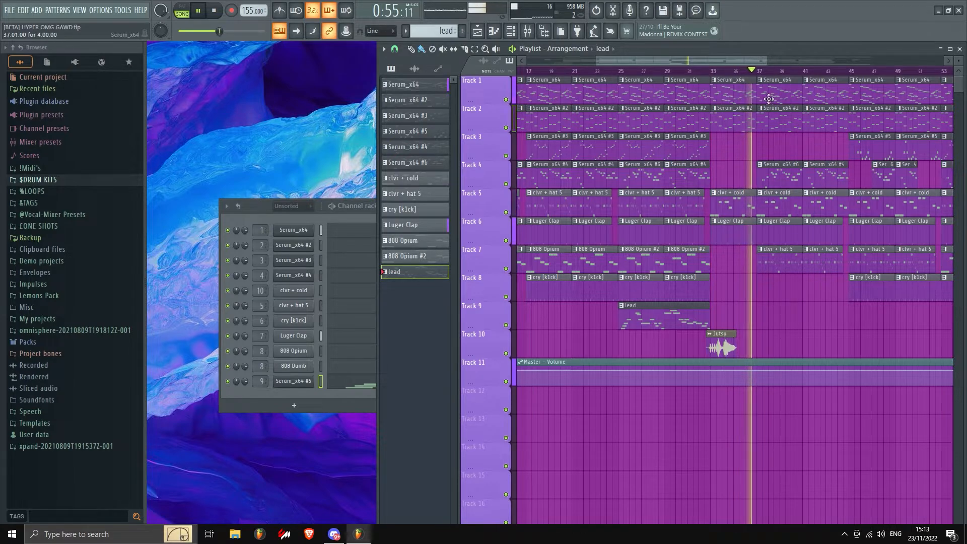
{"action": "left_click_drag", "start_coordinate": [711, 60], "coordinate": [720, 60]}
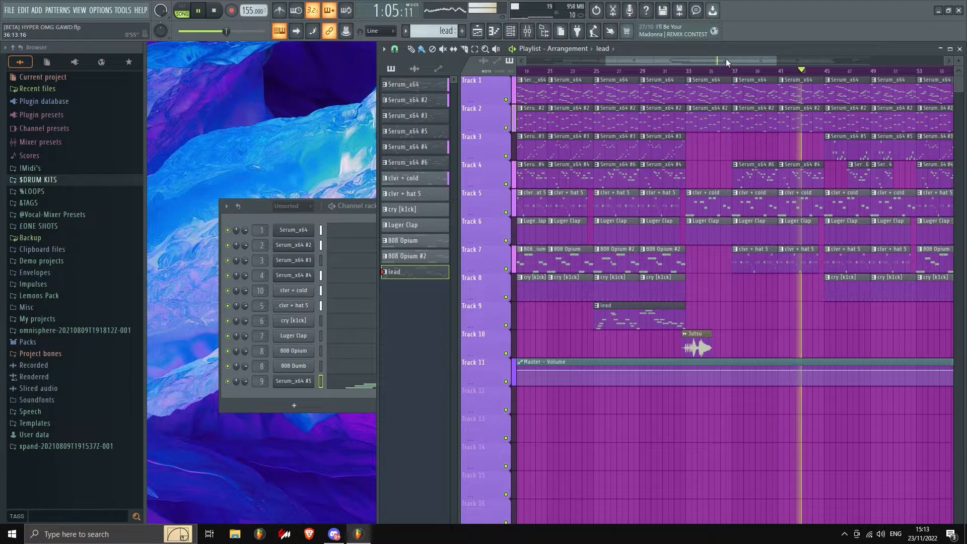
{"action": "left_click_drag", "start_coordinate": [726, 59], "coordinate": [779, 64]}
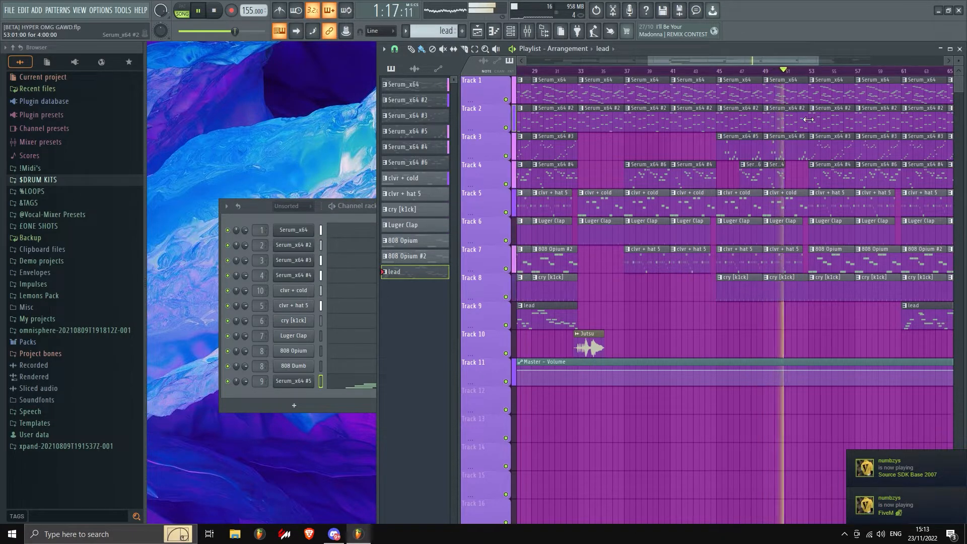
{"action": "left_click_drag", "start_coordinate": [742, 60], "coordinate": [811, 60]}
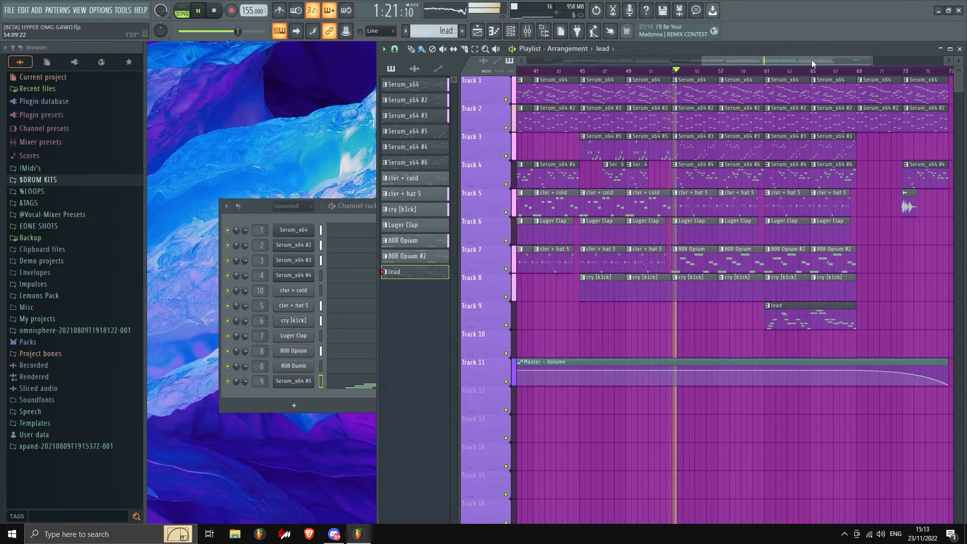
{"action": "key", "text": "space"}
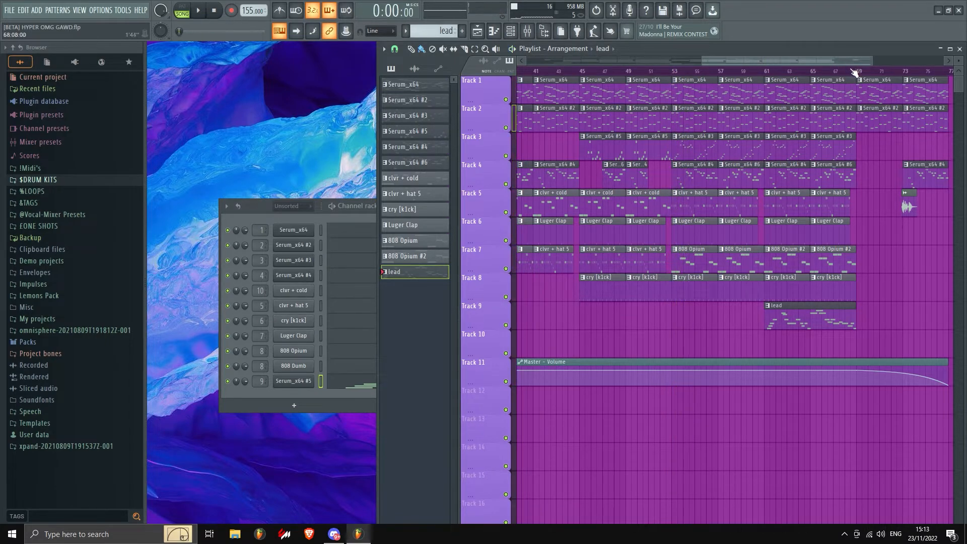
Play the arrangement's outro from about bar 68, viewing the Master volume automation and the whole song's clips, and stop playback.
{"action": "left_click_drag", "start_coordinate": [821, 61], "coordinate": [776, 68]}
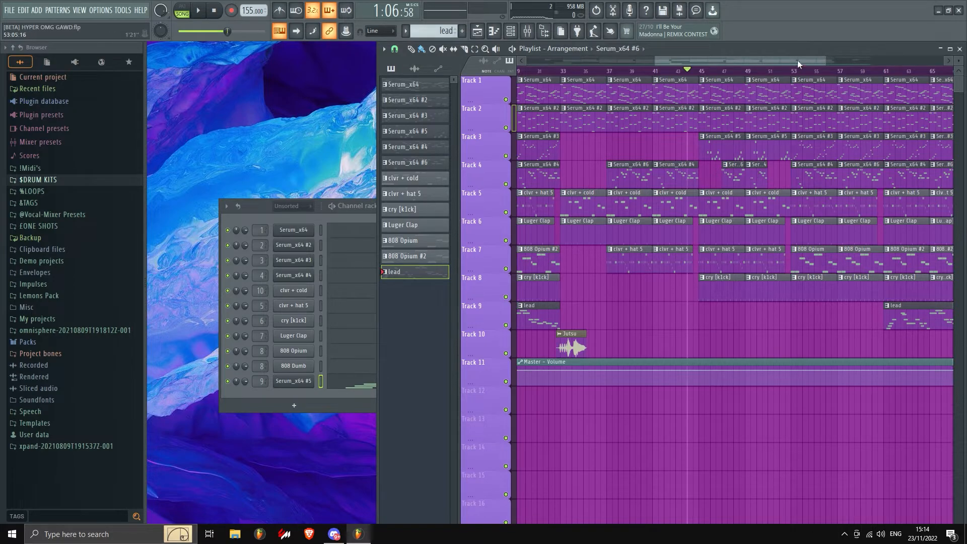
{"action": "left_click_drag", "start_coordinate": [791, 59], "coordinate": [859, 60]}
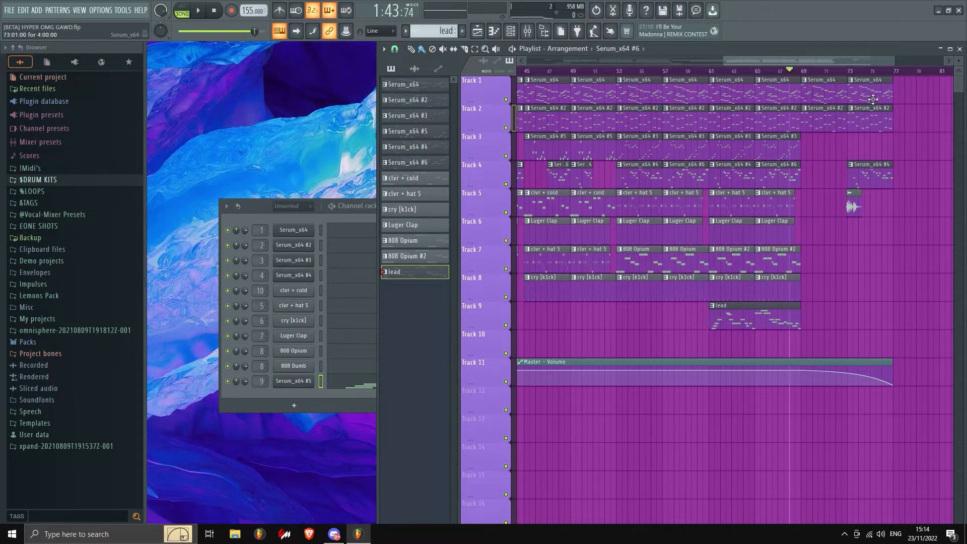
{"action": "left_click_drag", "start_coordinate": [724, 60], "coordinate": [692, 60]}
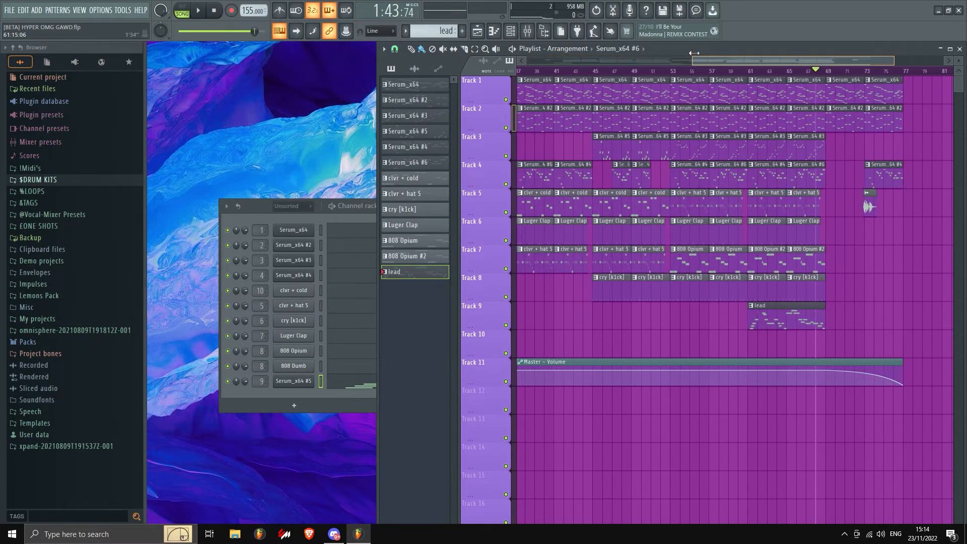
{"action": "key", "text": "space"}
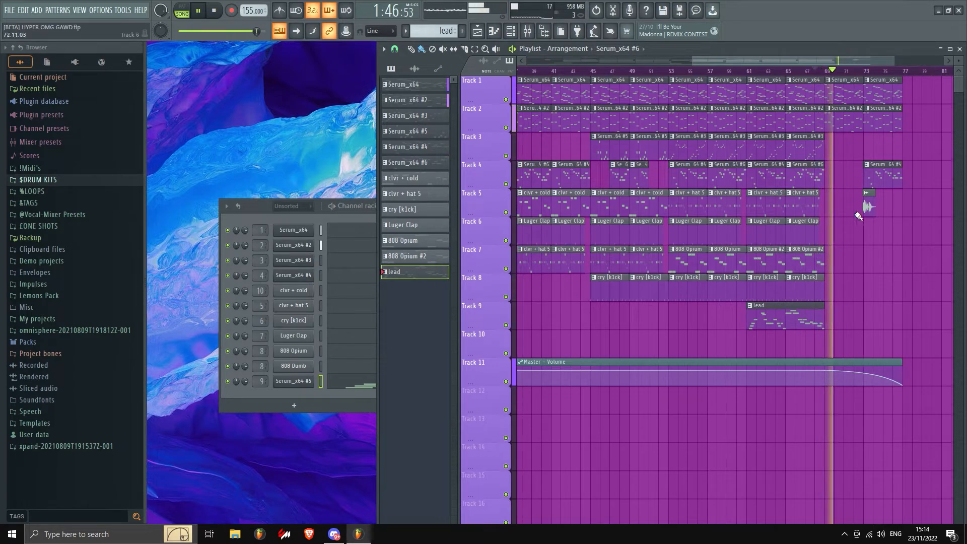
{"action": "left_click_drag", "start_coordinate": [692, 60], "coordinate": [527, 61]}
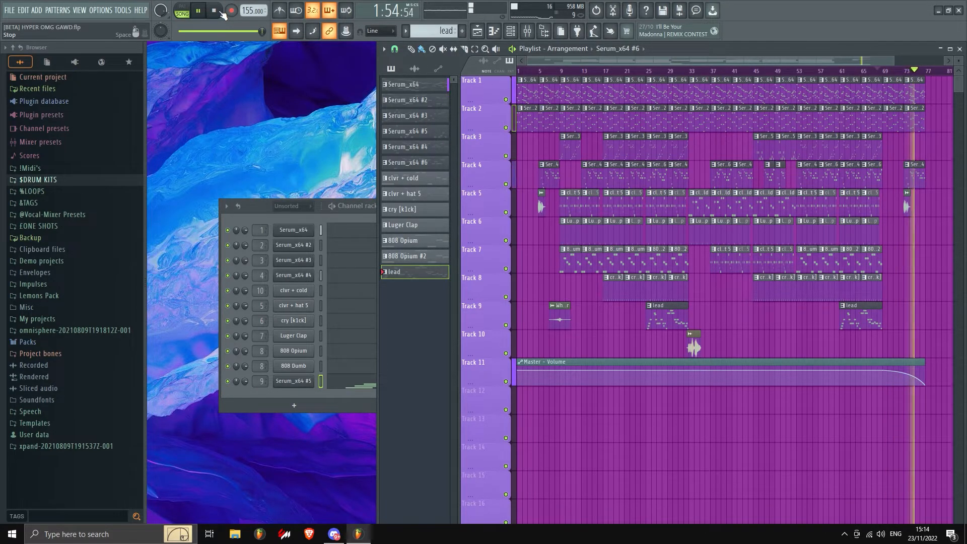
{"action": "left_click", "coordinate": [221, 12]}
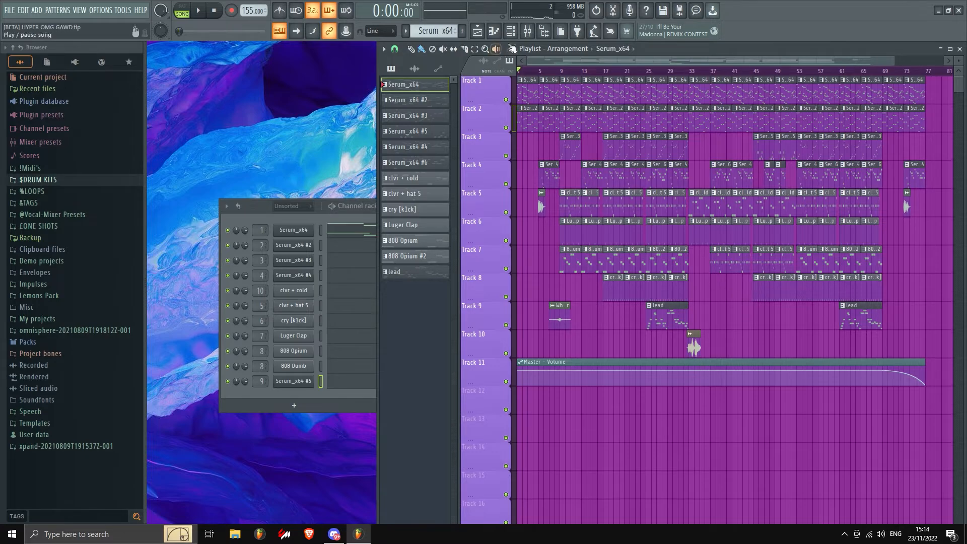
{"action": "left_click", "coordinate": [9, 10]}
{"action": "left_click", "coordinate": [9, 11]}
{"action": "left_click_drag", "start_coordinate": [894, 59], "coordinate": [795, 59]}
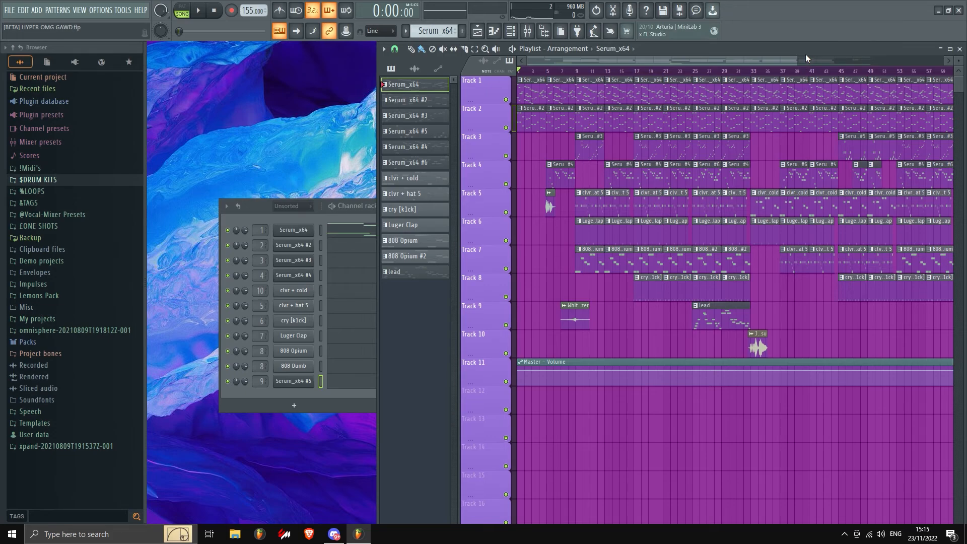
{"action": "left_click_drag", "start_coordinate": [798, 60], "coordinate": [952, 61]}
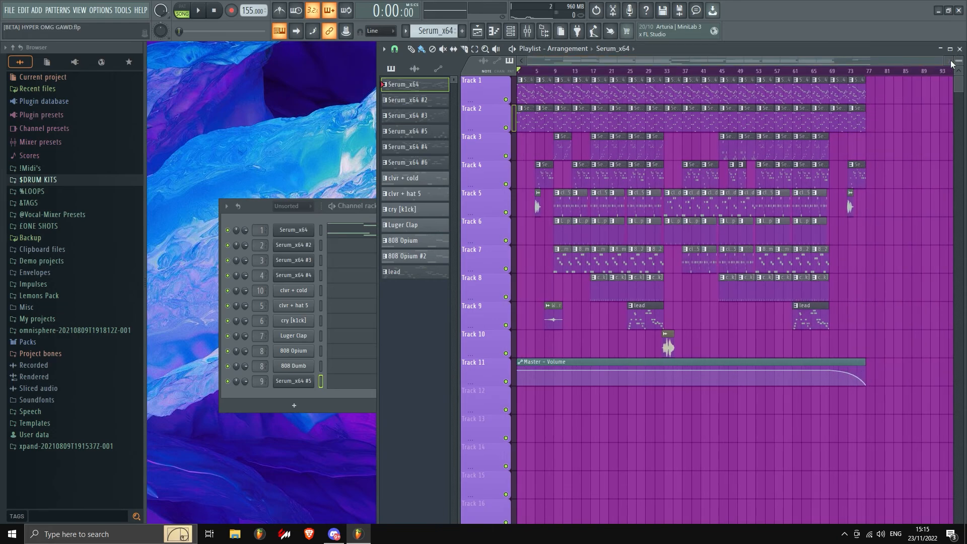